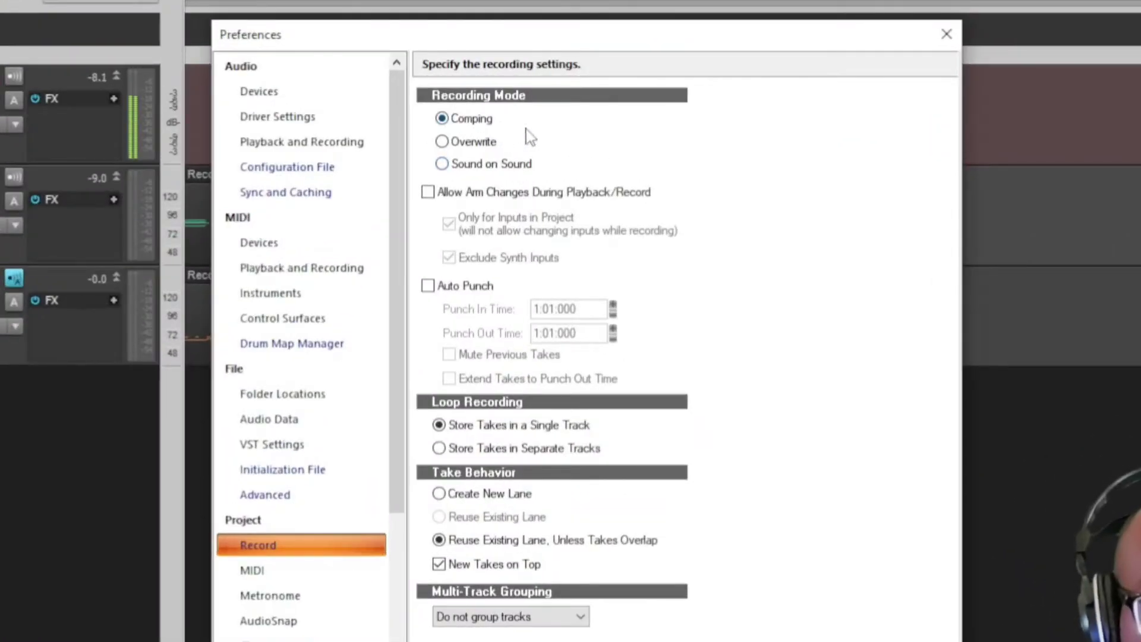
Review the recording preferences with Comping mode selected, and expand the take lanes of Track 1.
left_click(673, 511)
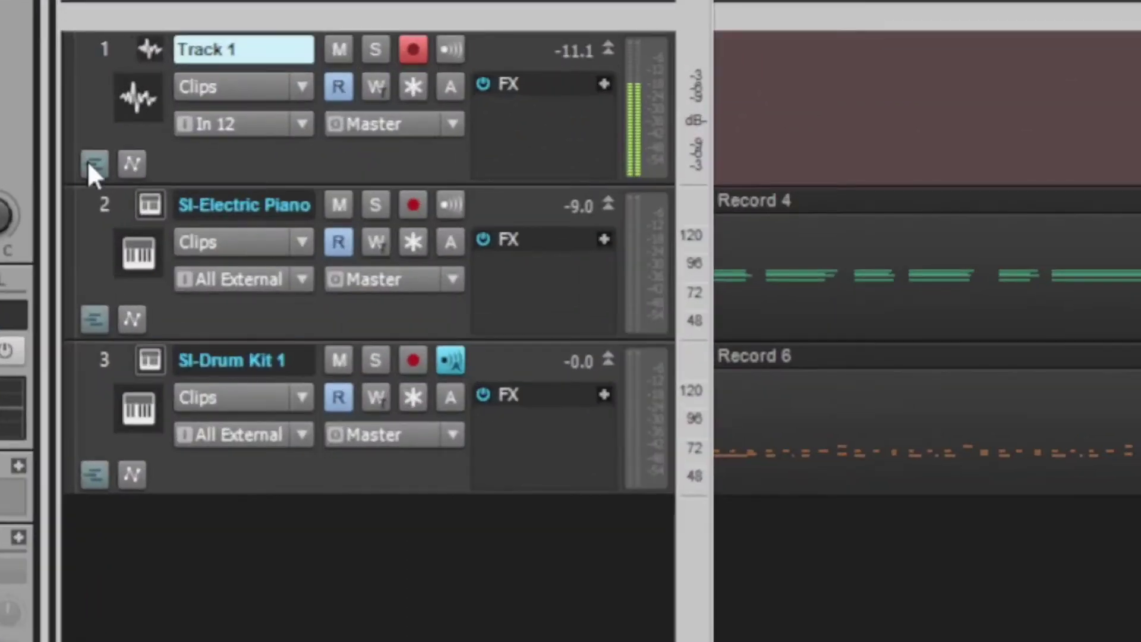
left_click(149, 178)
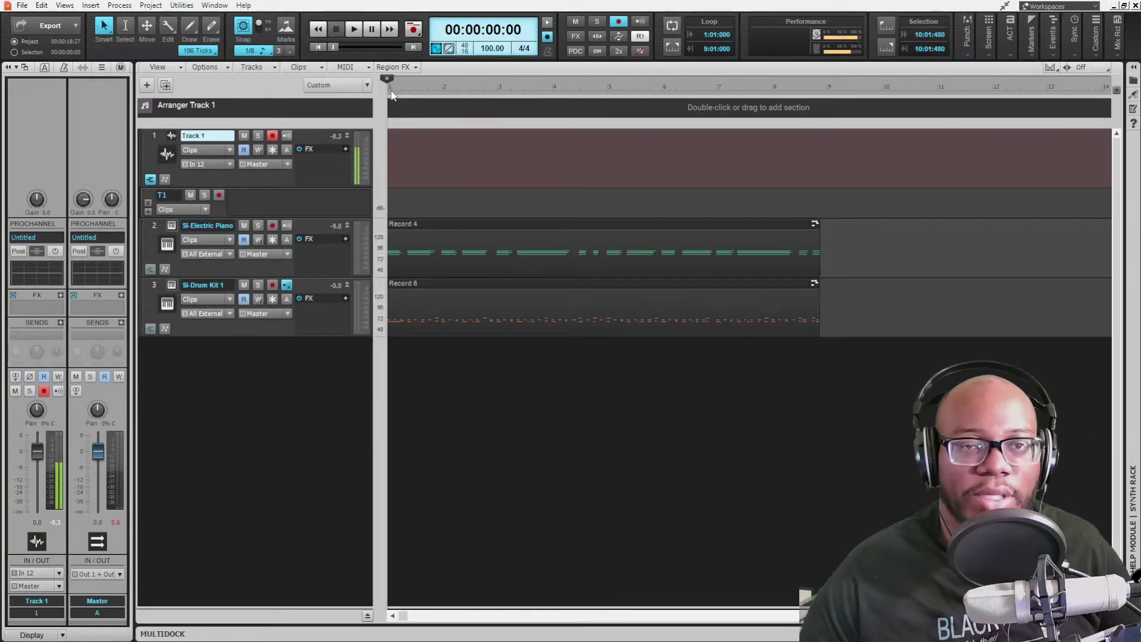
Select the timeline range from 1:01:000 to 9:01:000 and set it as the active loop region.
left_click_drag(390, 90, 432, 97)
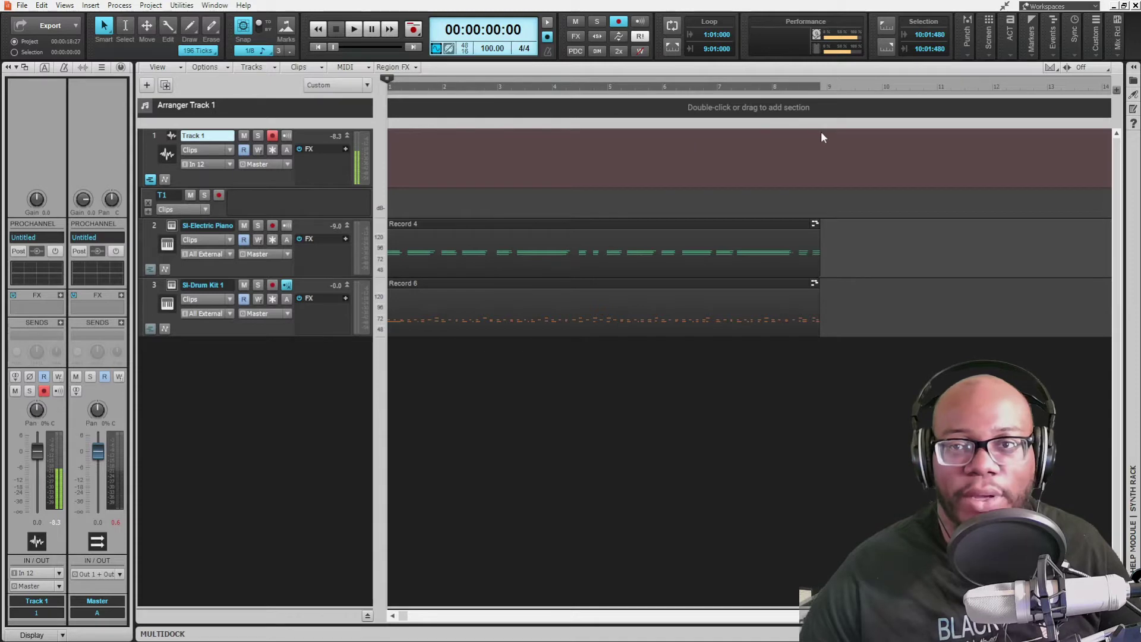
key("ctrl+l")
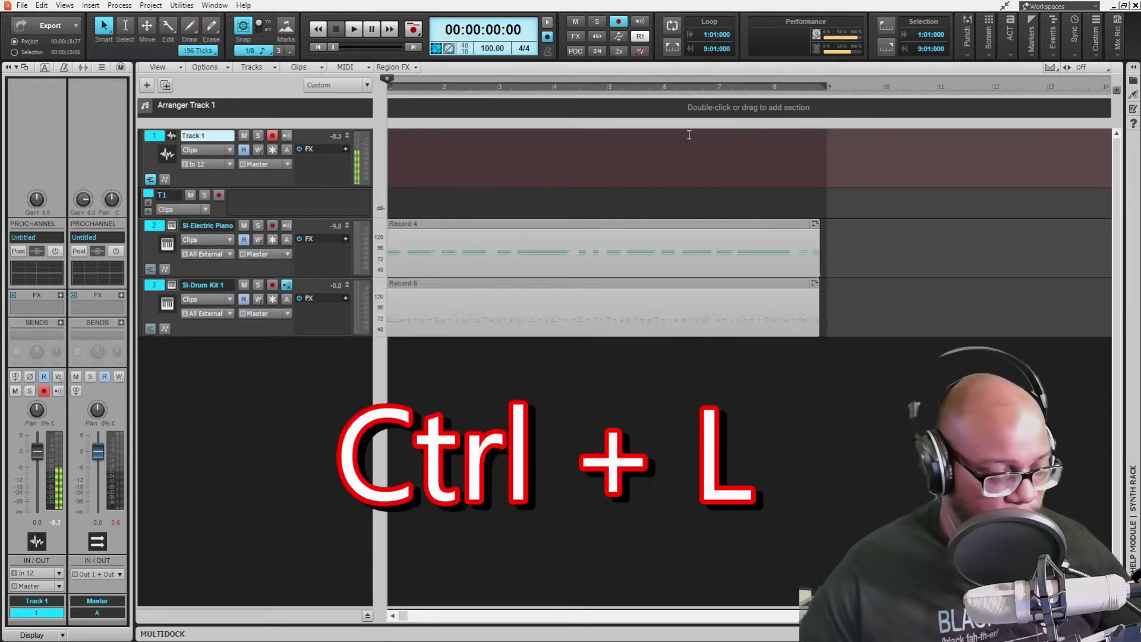
key("ctrl+l")
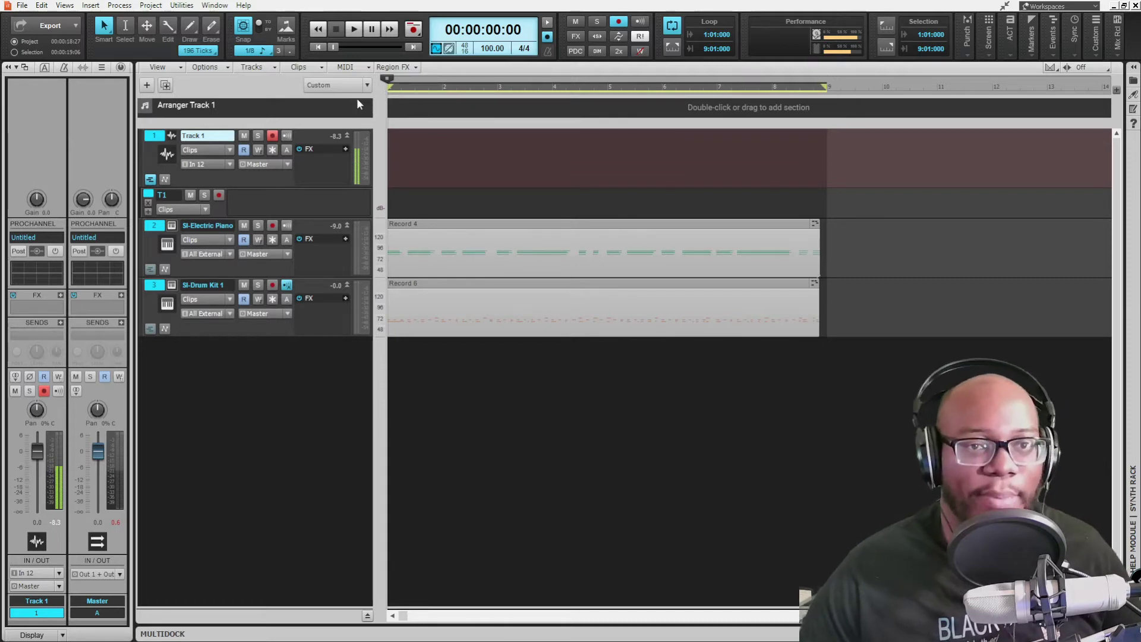
Record three looped vocal takes on Track 1 over the backing tracks and stop the transport.
left_click(633, 361)
key("space")
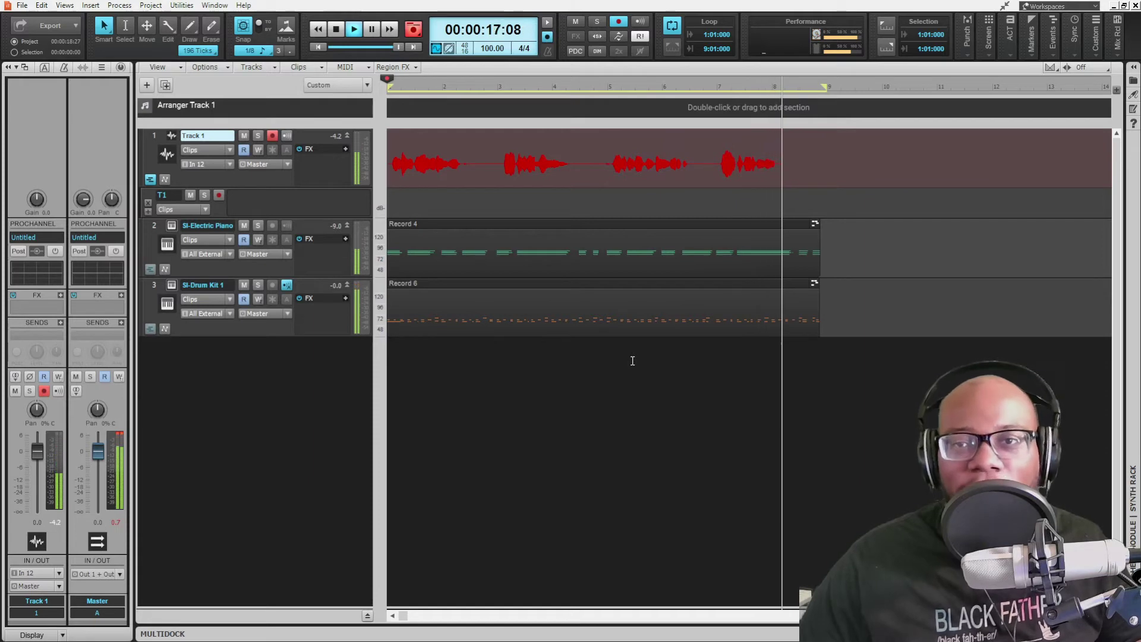
key("space")
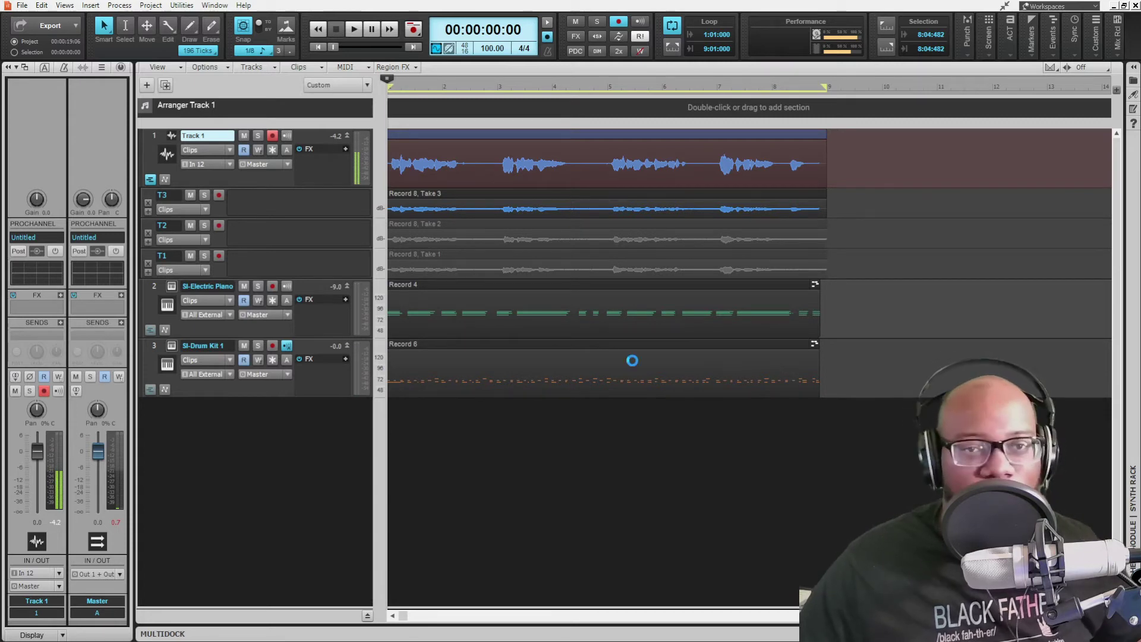
Fit the recorded clips to the view and audition Takes 3, 2 and 1 of Track 1 on their own in turn.
left_click(442, 176)
key("f")
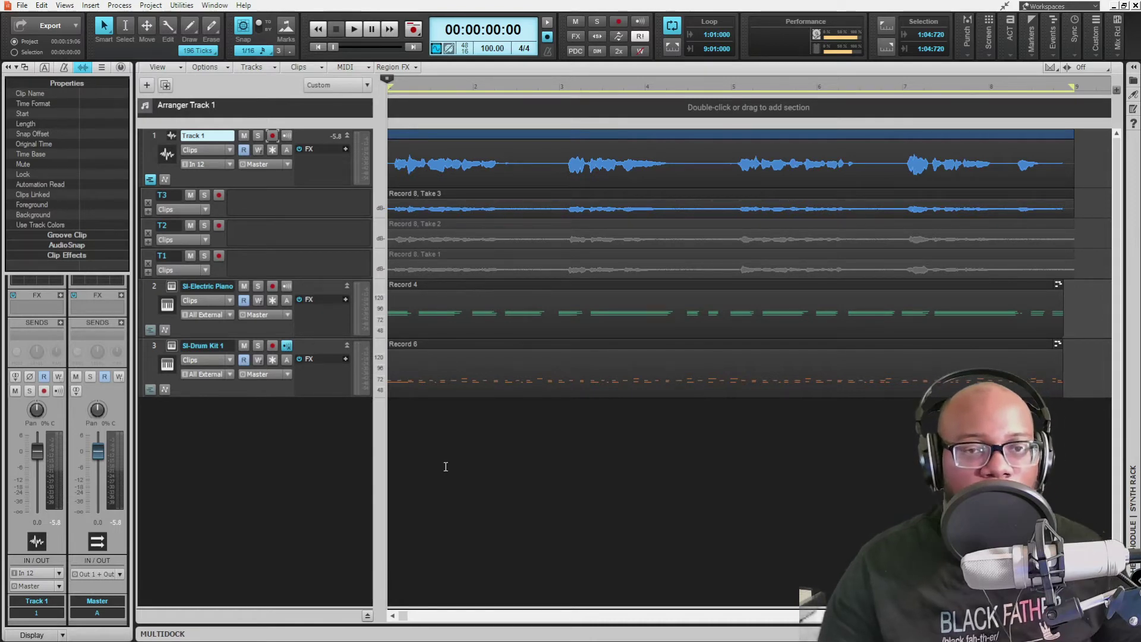
left_click(400, 200)
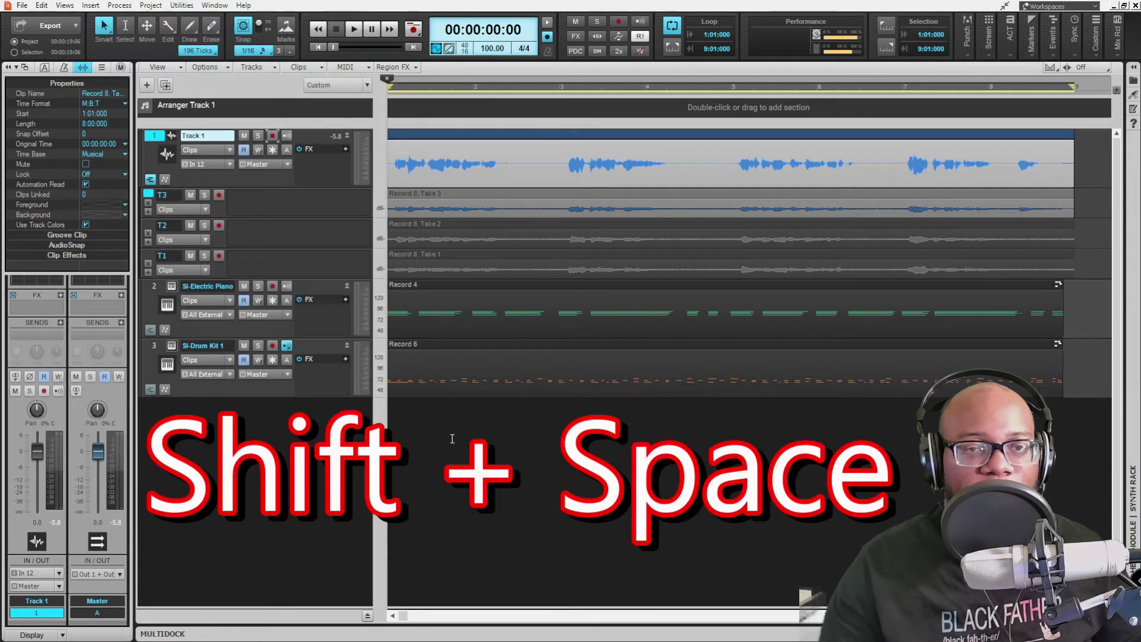
key("shift+space")
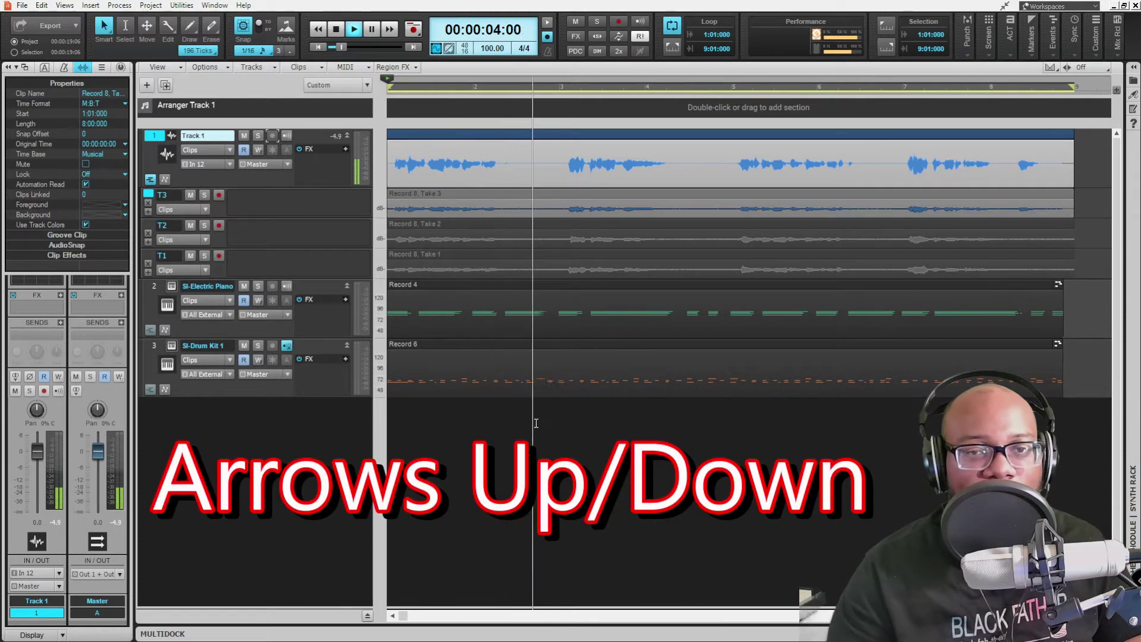
key("Down")
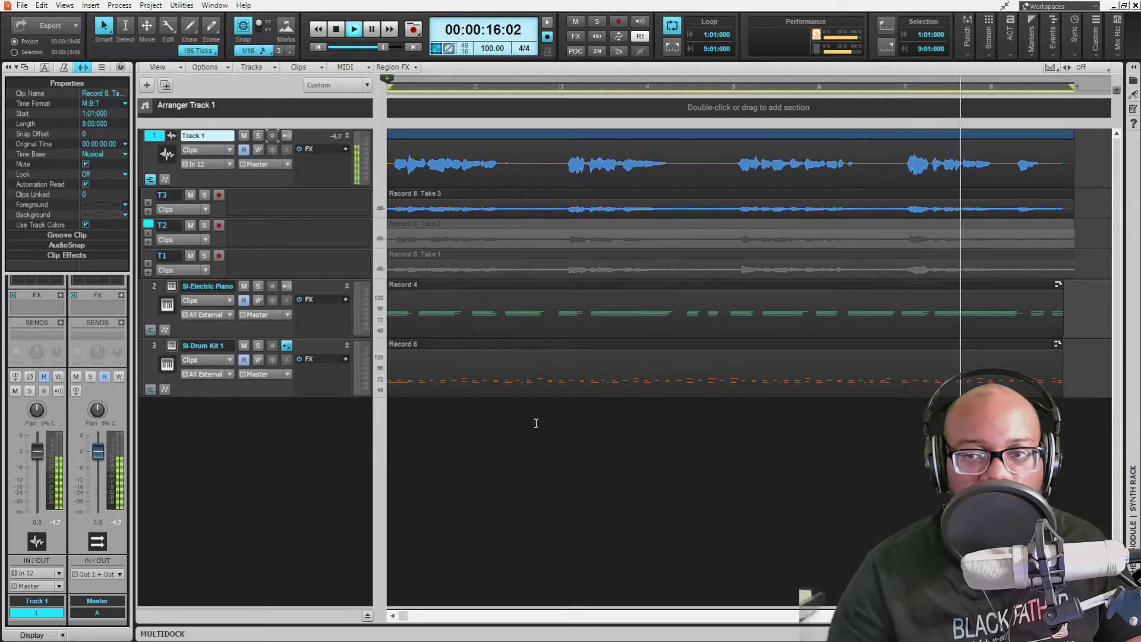
key("Down")
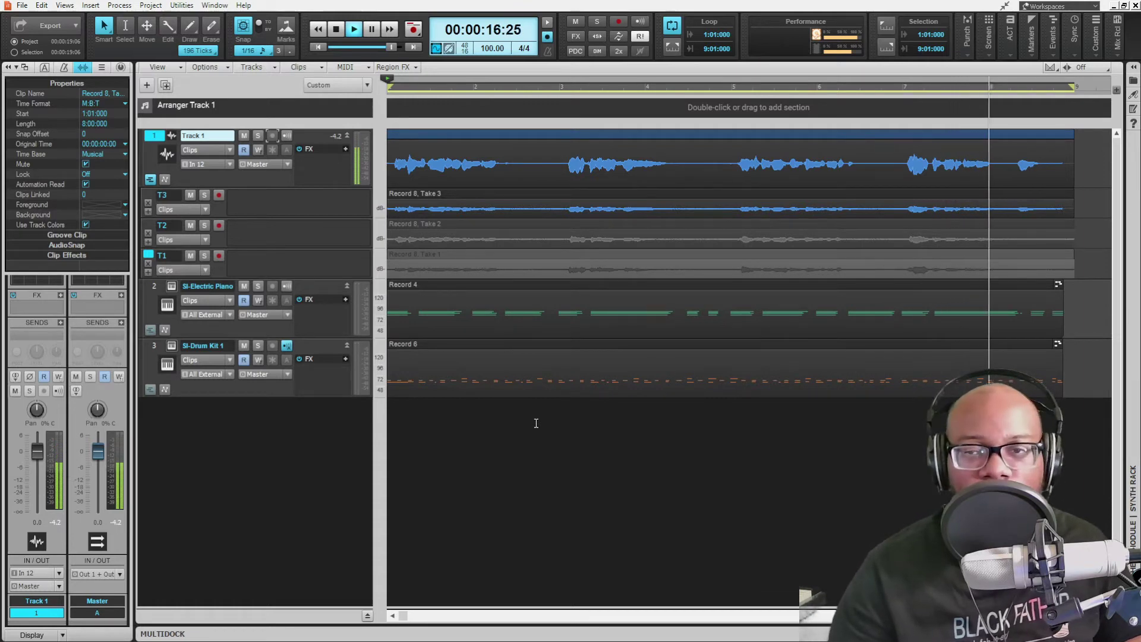
key("space")
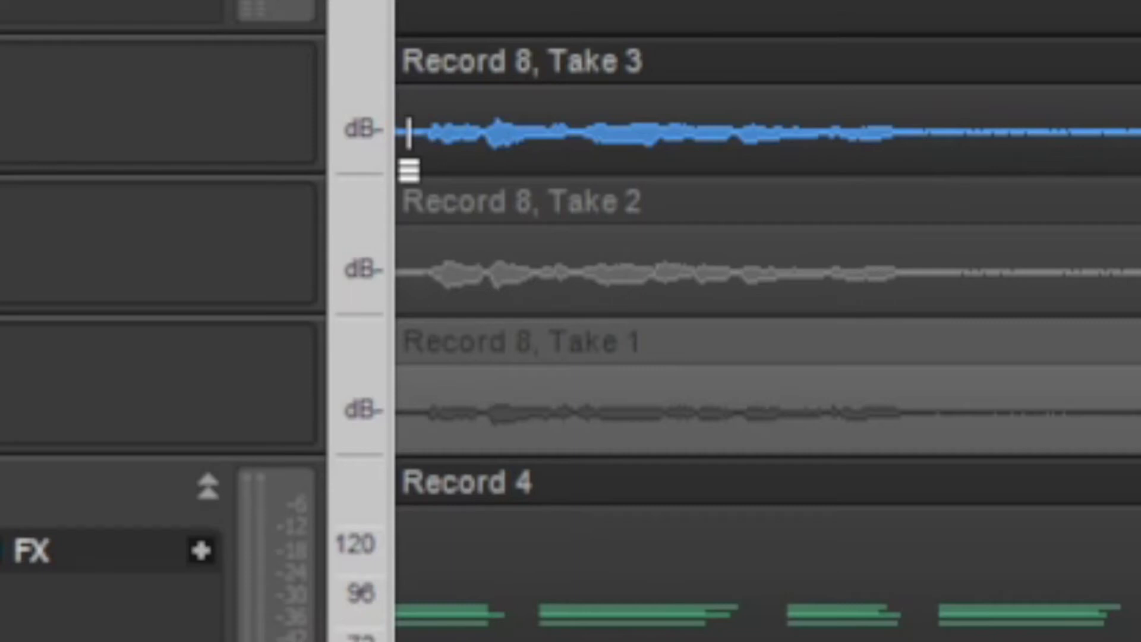
Split the Track 1 takes into separate sections around each of the four vocal phrases, the last spanning 7:01:000 to 8:04:240.
left_click_drag(409, 132, 925, 165)
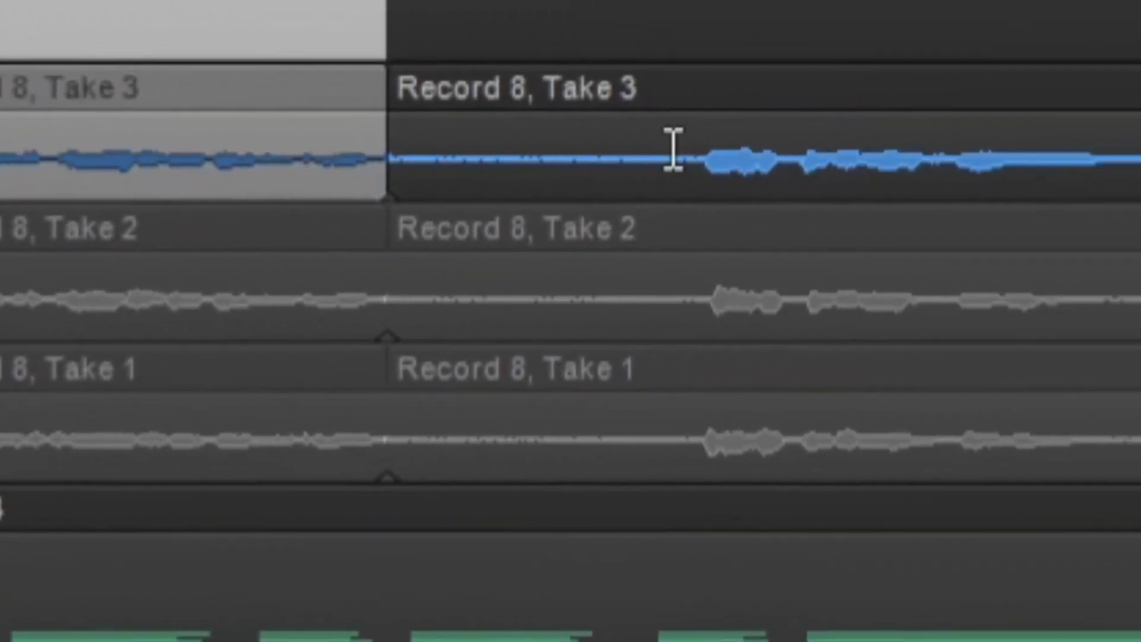
left_click_drag(480, 207, 958, 207)
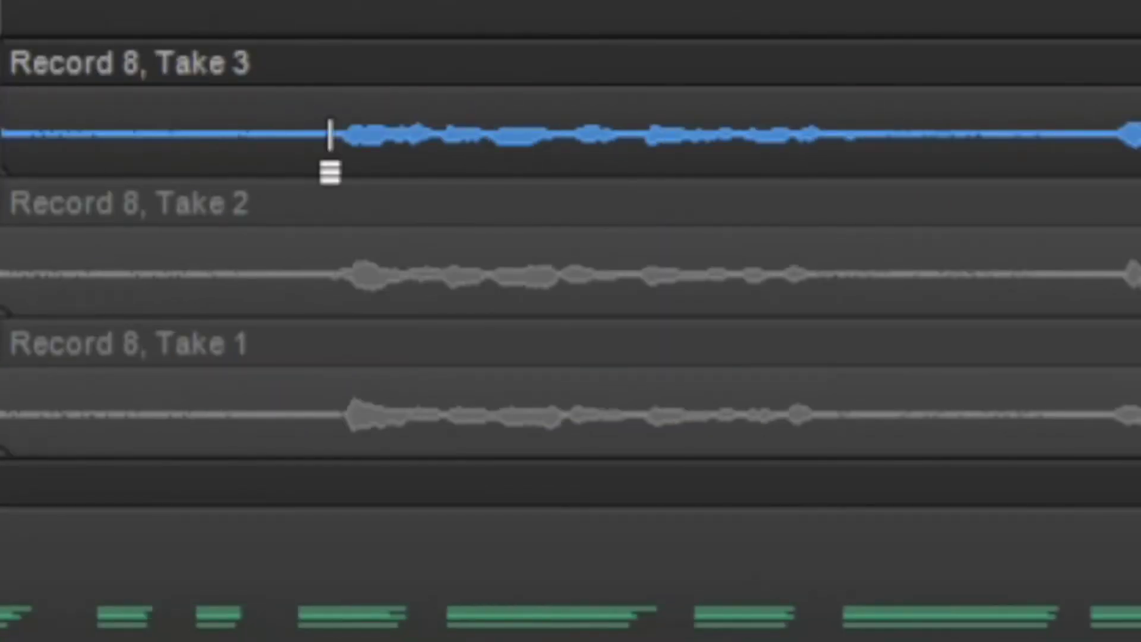
left_click_drag(331, 133, 904, 168)
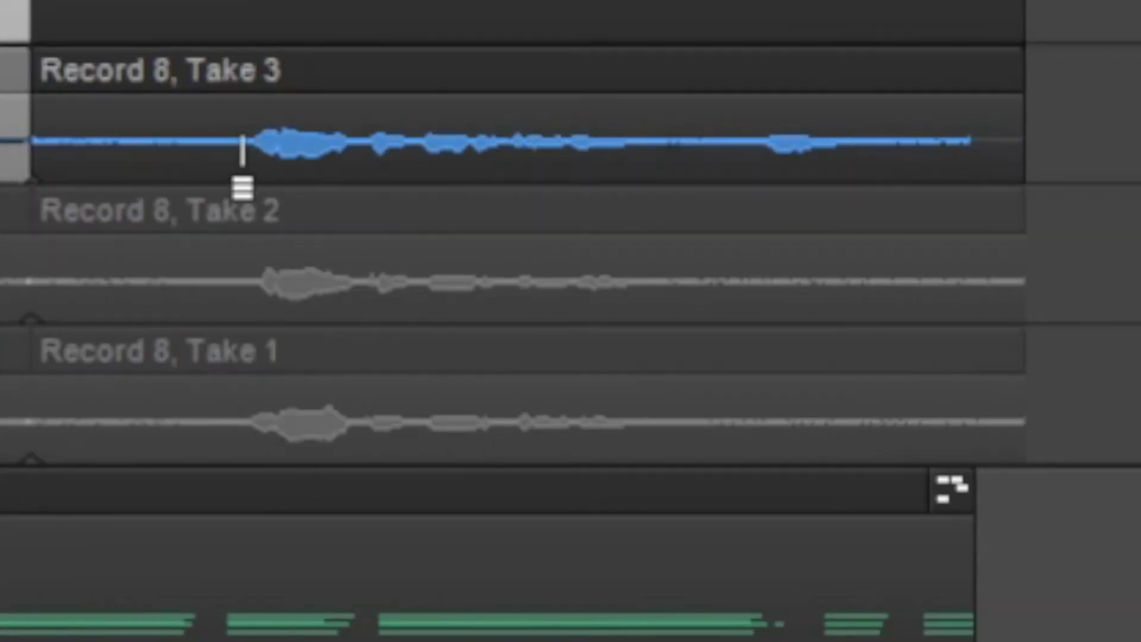
left_click(242, 152)
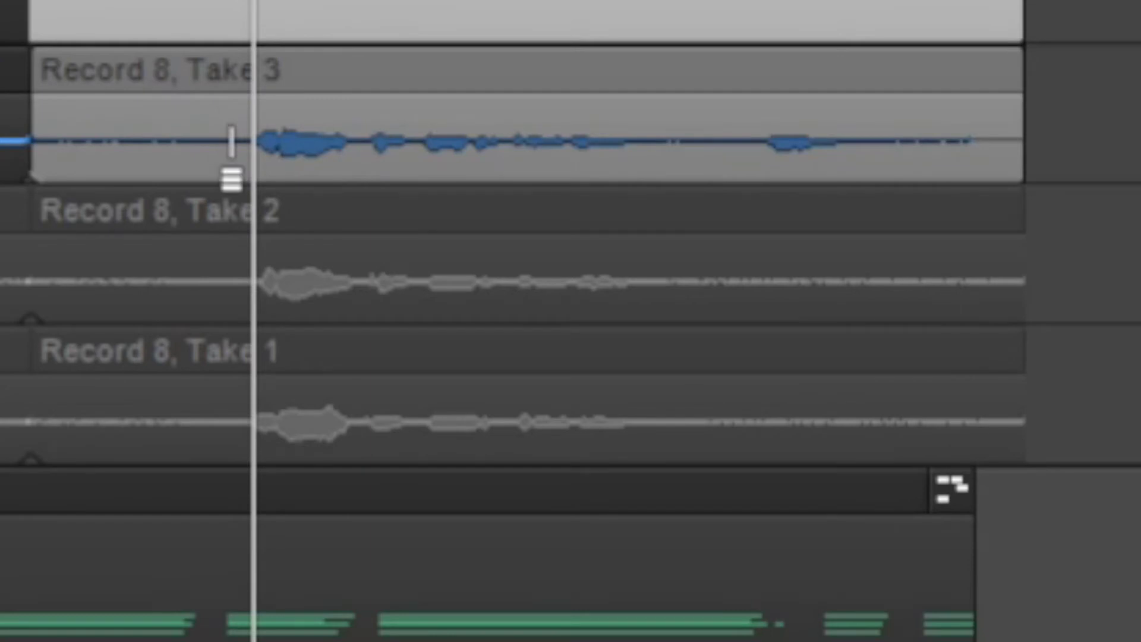
left_click_drag(231, 147, 963, 172)
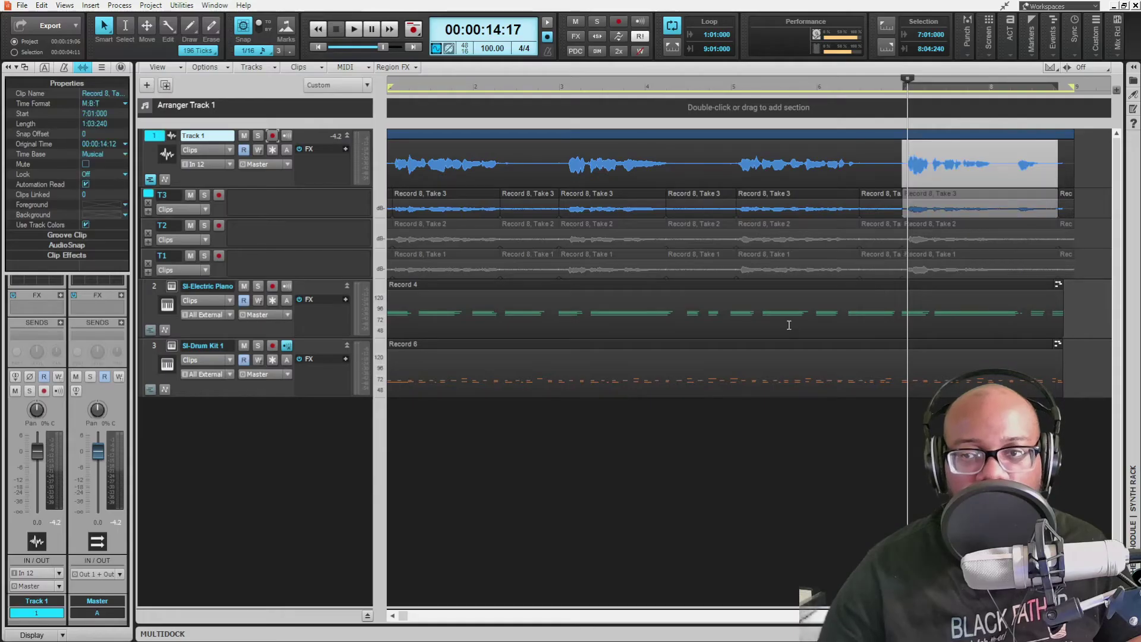
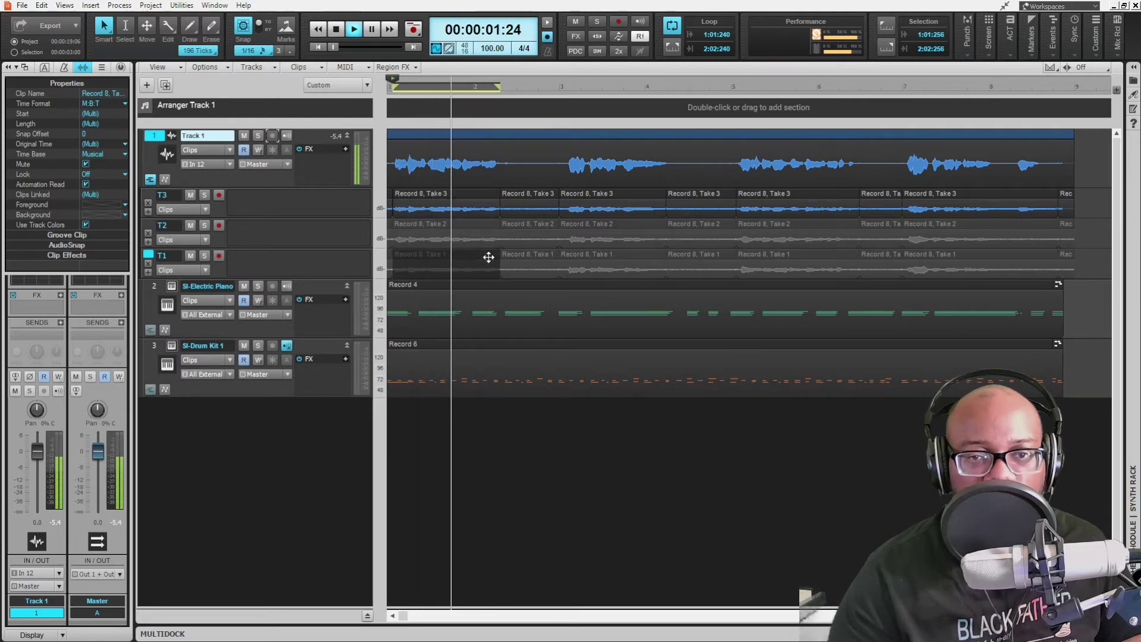
Audition the first vocal phrase in isolation and compare it with regular playback of the whole project.
left_click(488, 256)
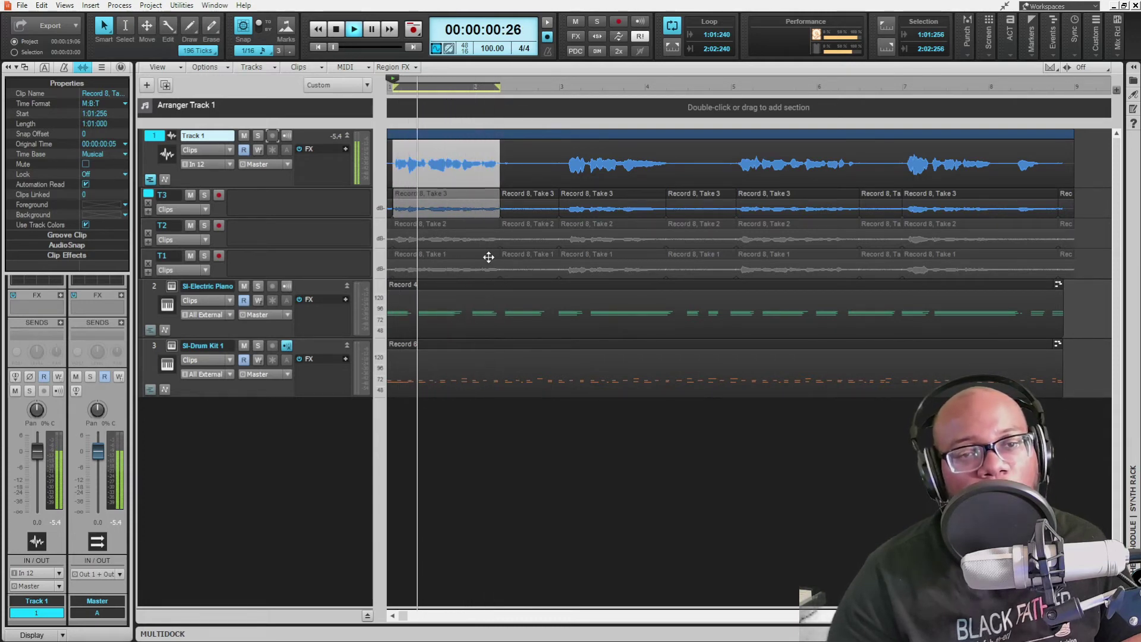
key("space")
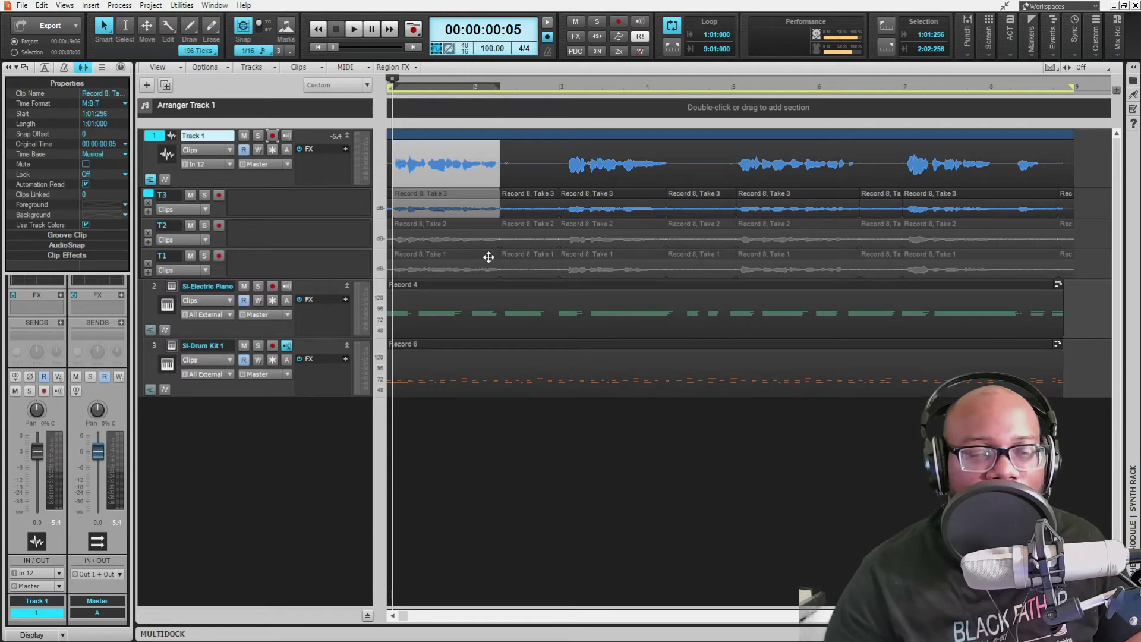
key("space")
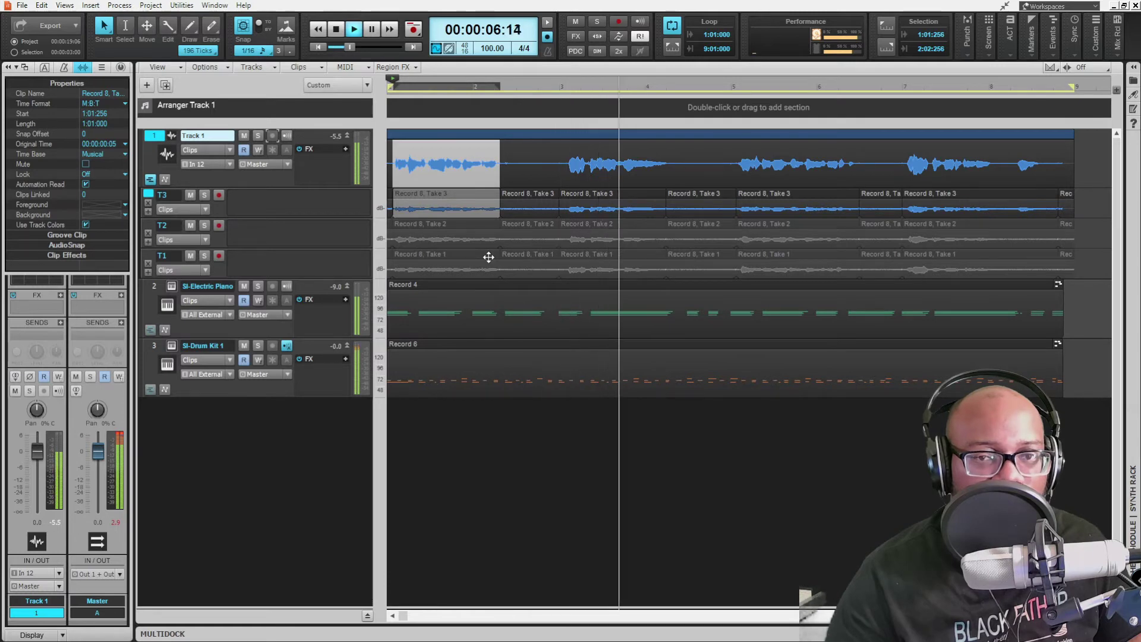
key("space")
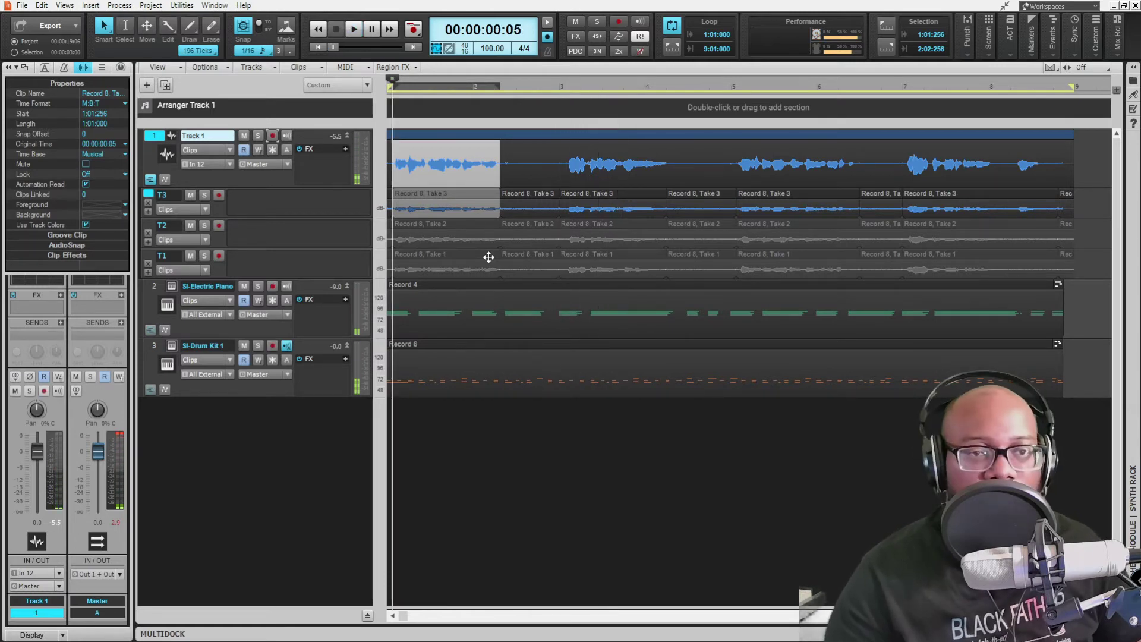
key("space")
key("space")
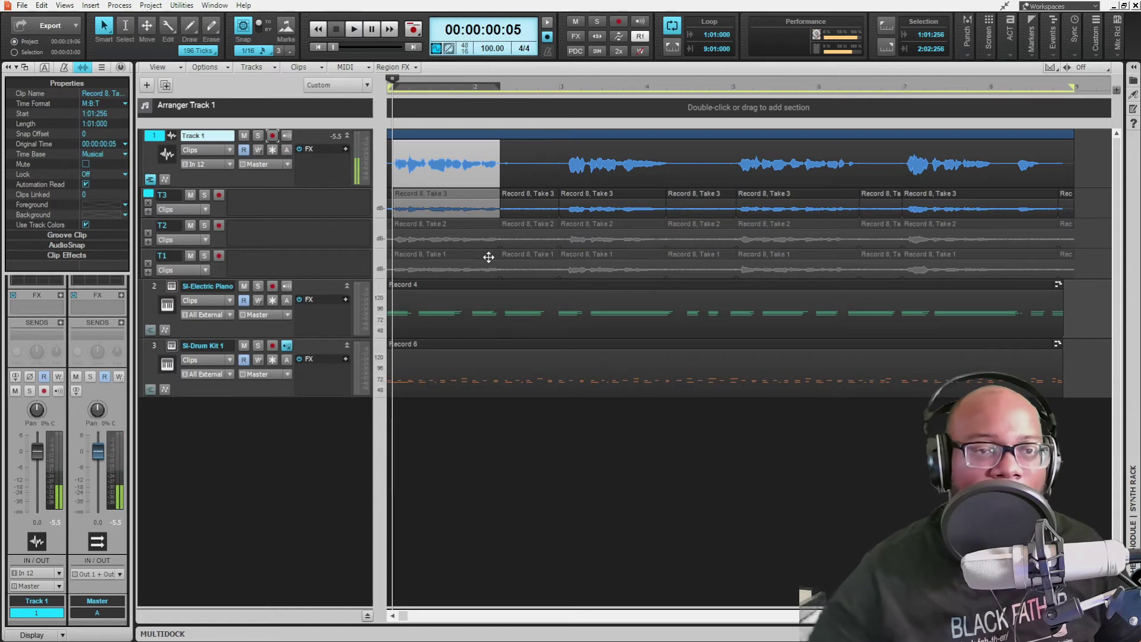
left_click(204, 226)
left_click(204, 225)
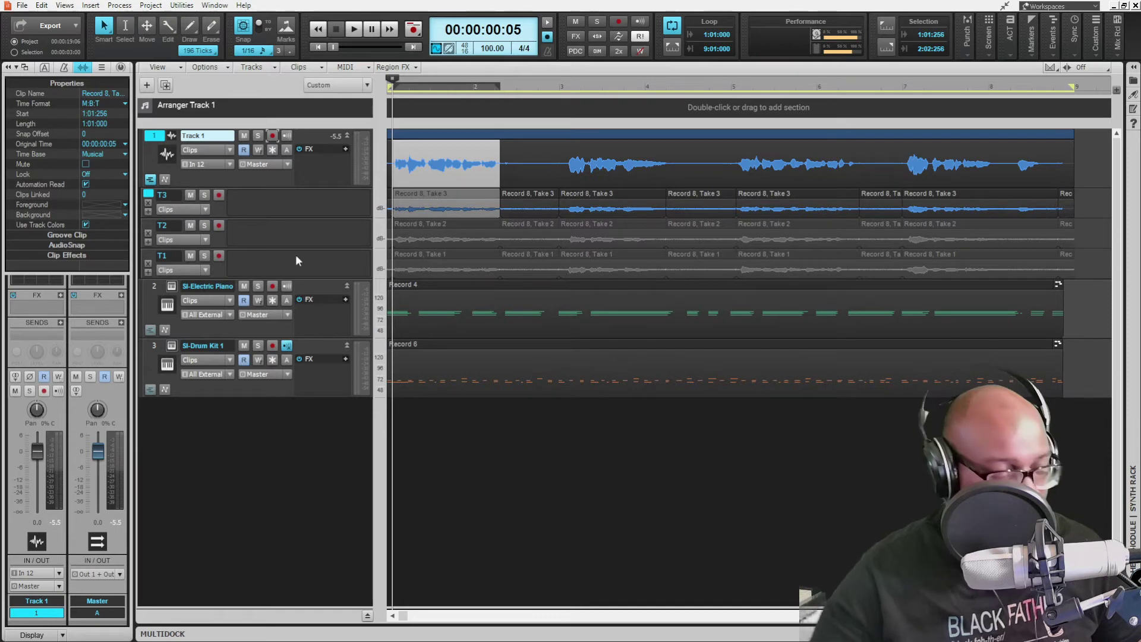
Loop only the first vocal phrase in isolation and compare Takes 3, 2 and 1, finishing on Take 2.
key("ctrl+shift+l")
key("space")
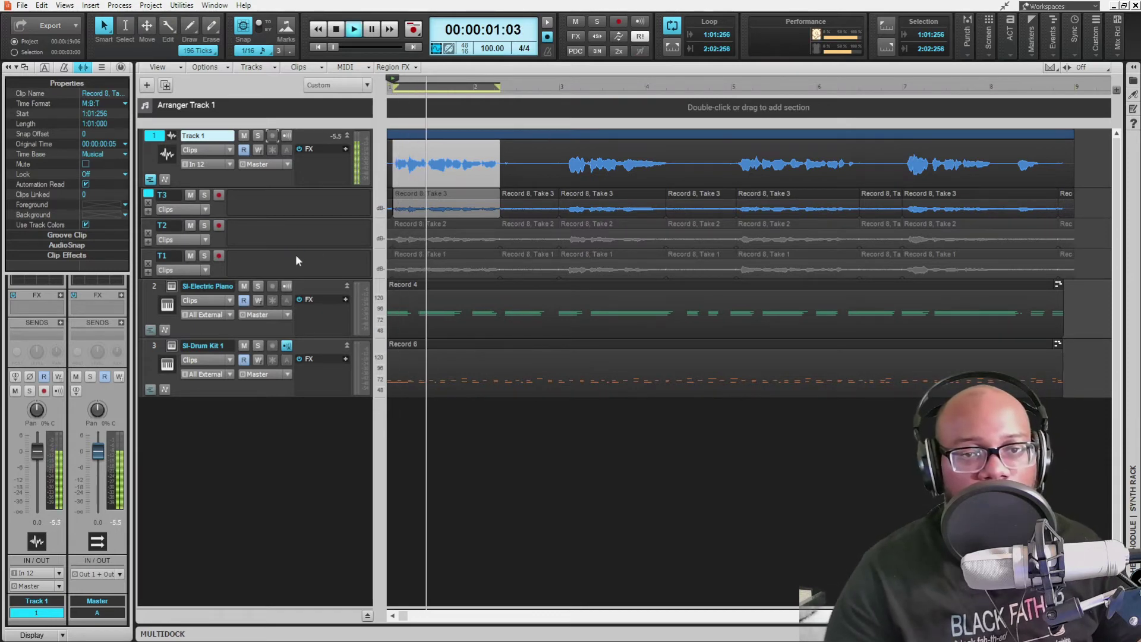
key("Down")
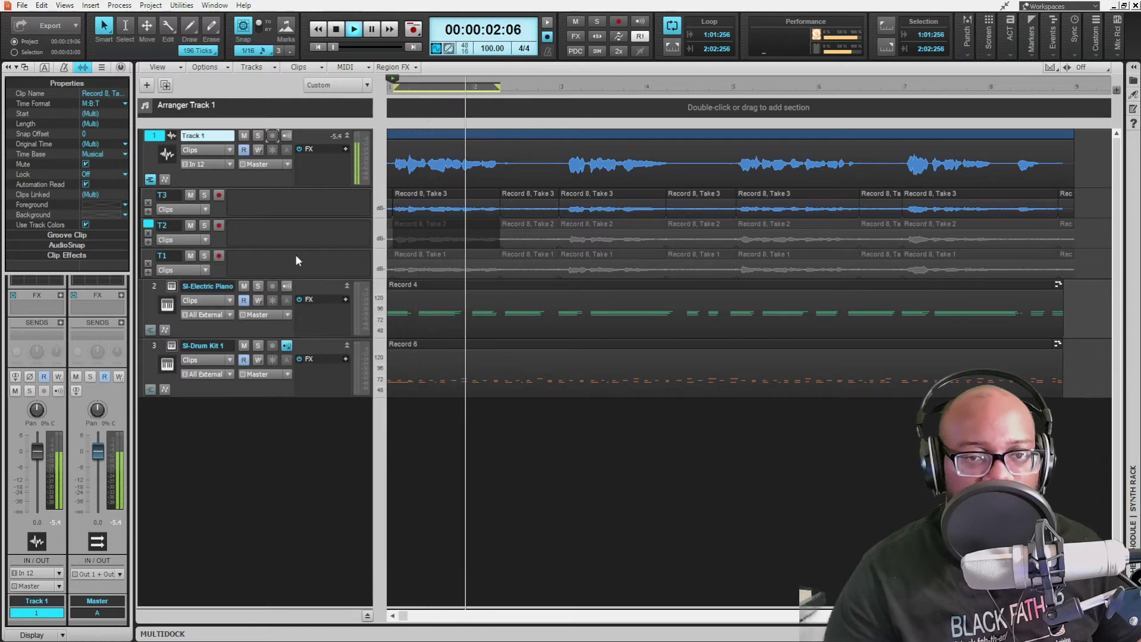
key("Down")
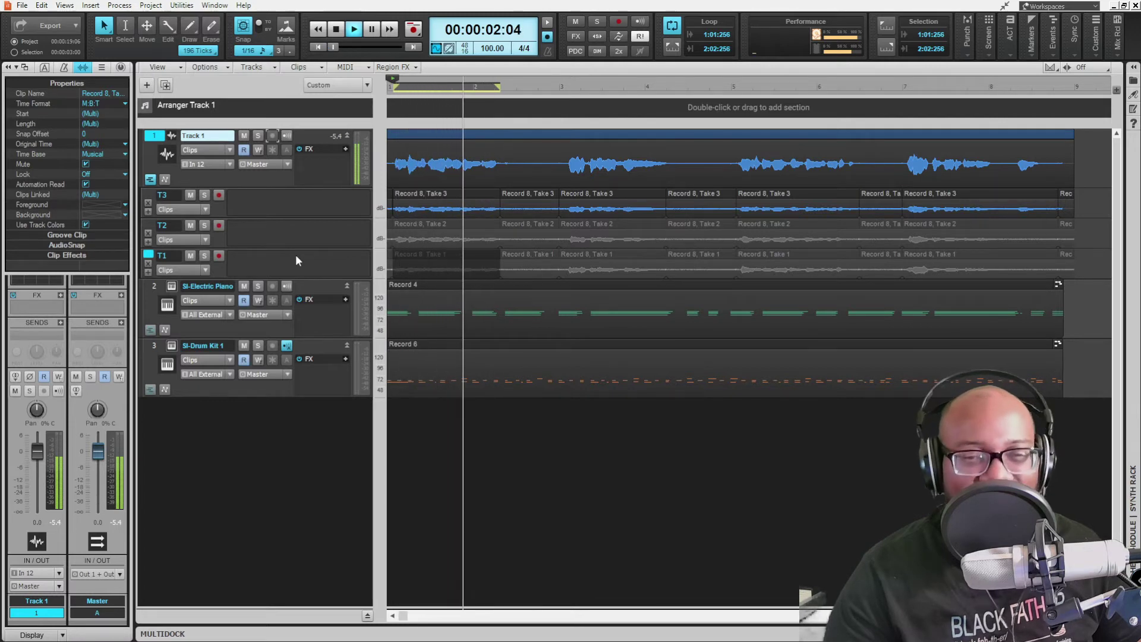
key("Up")
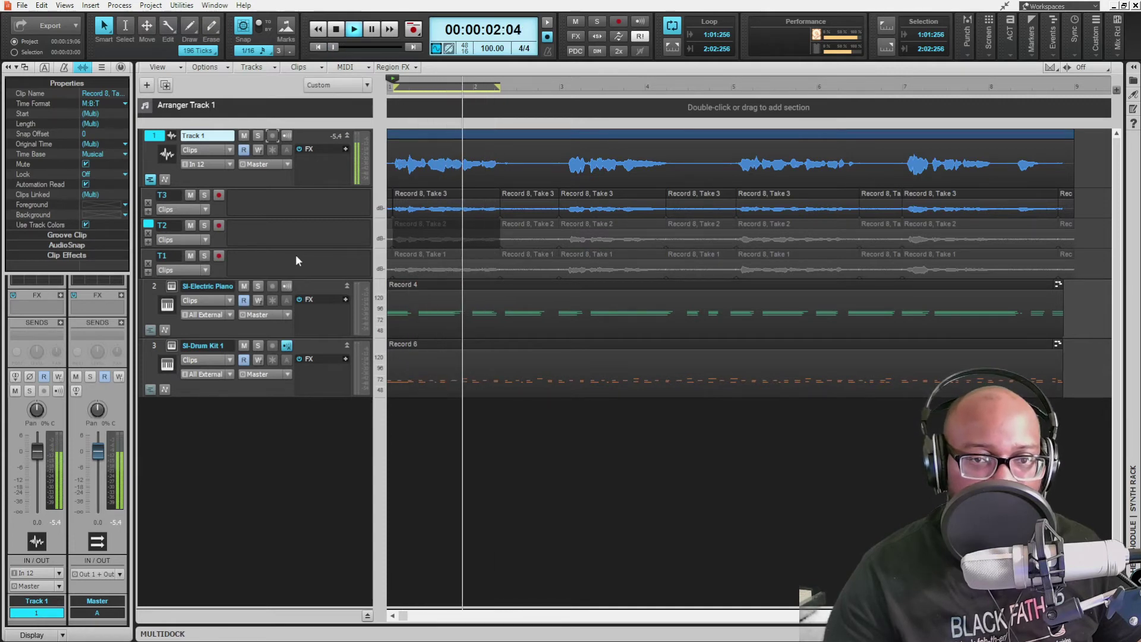
key("space")
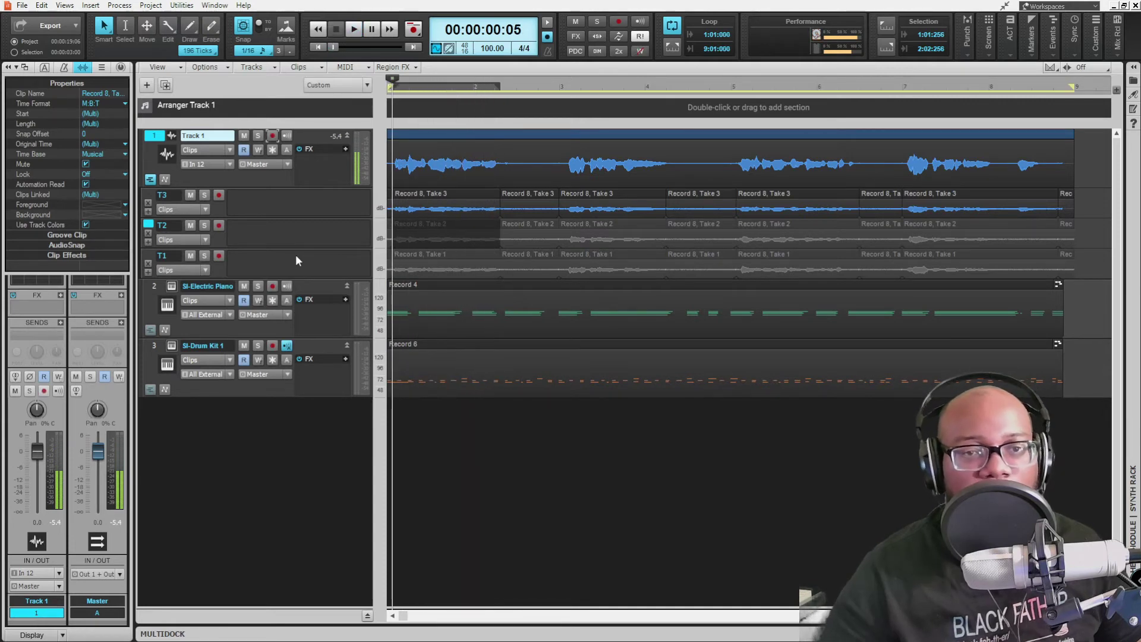
Try to promote the first phrase of Take 2 to the comp on Track 1.
left_click(404, 244)
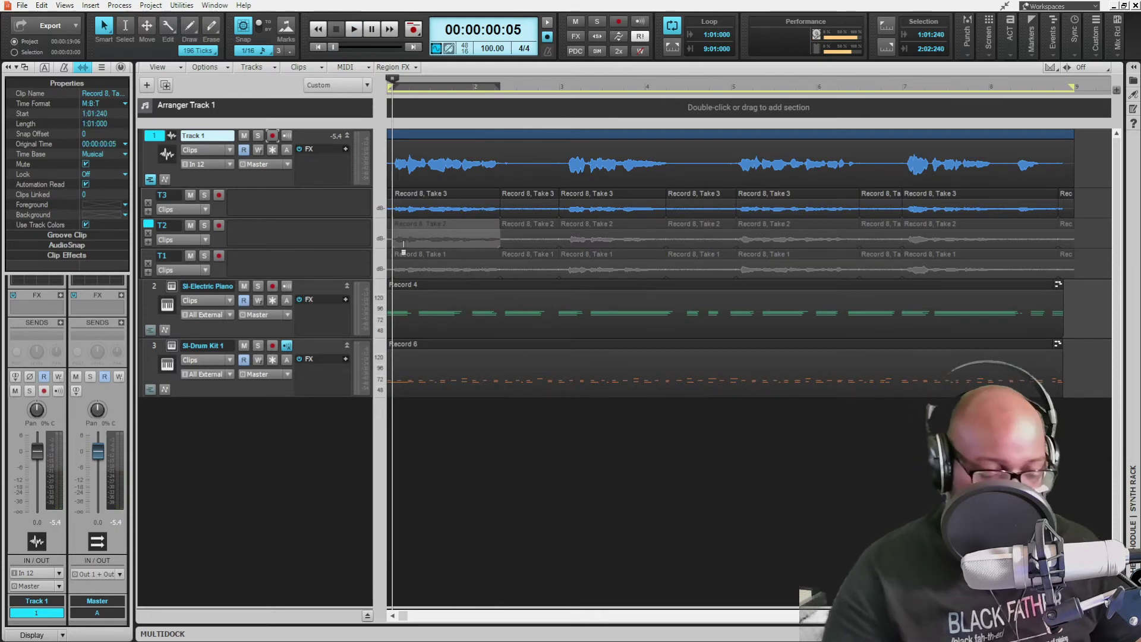
left_click(404, 244)
key("Return")
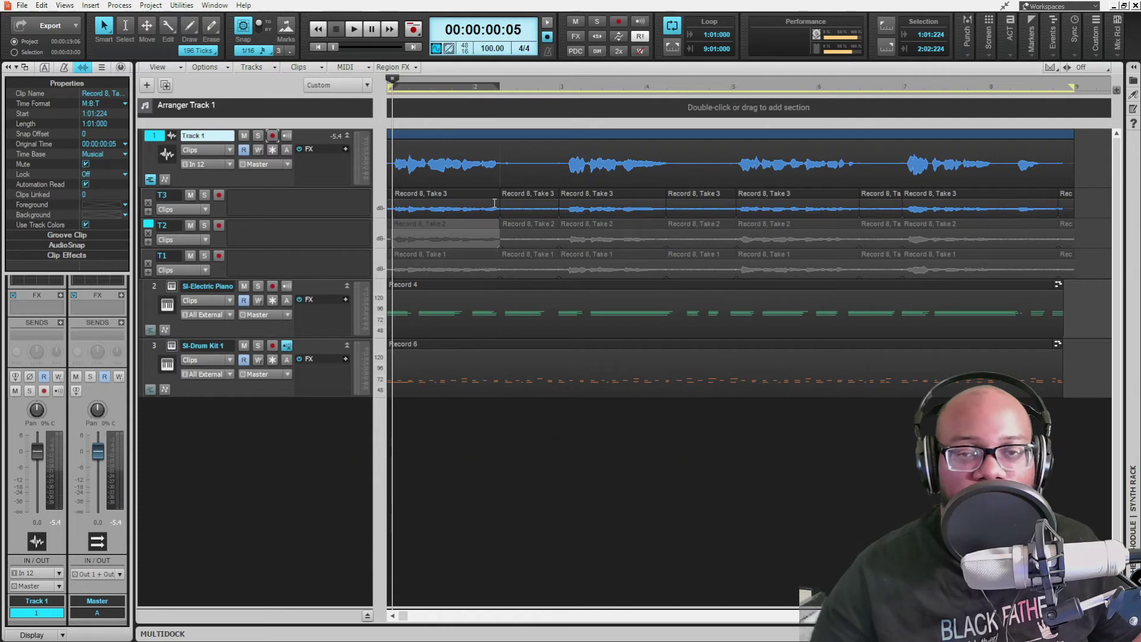
Loop the second vocal phrase, 3:01:000 to 4:02:000, in isolation, starting with Take 3.
left_click(602, 196)
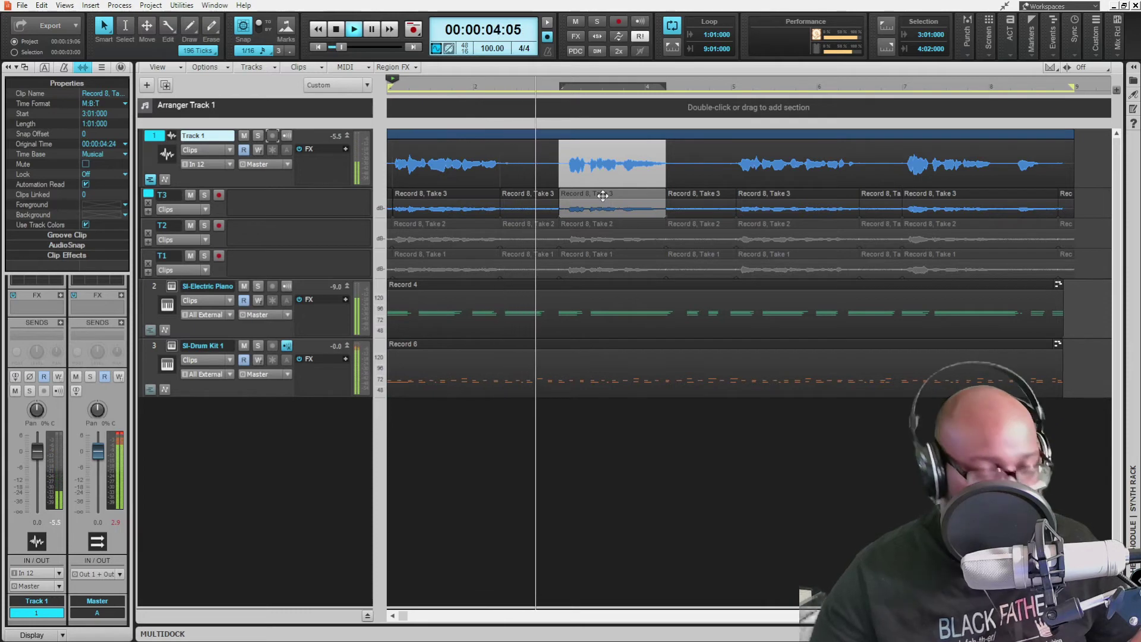
key("space")
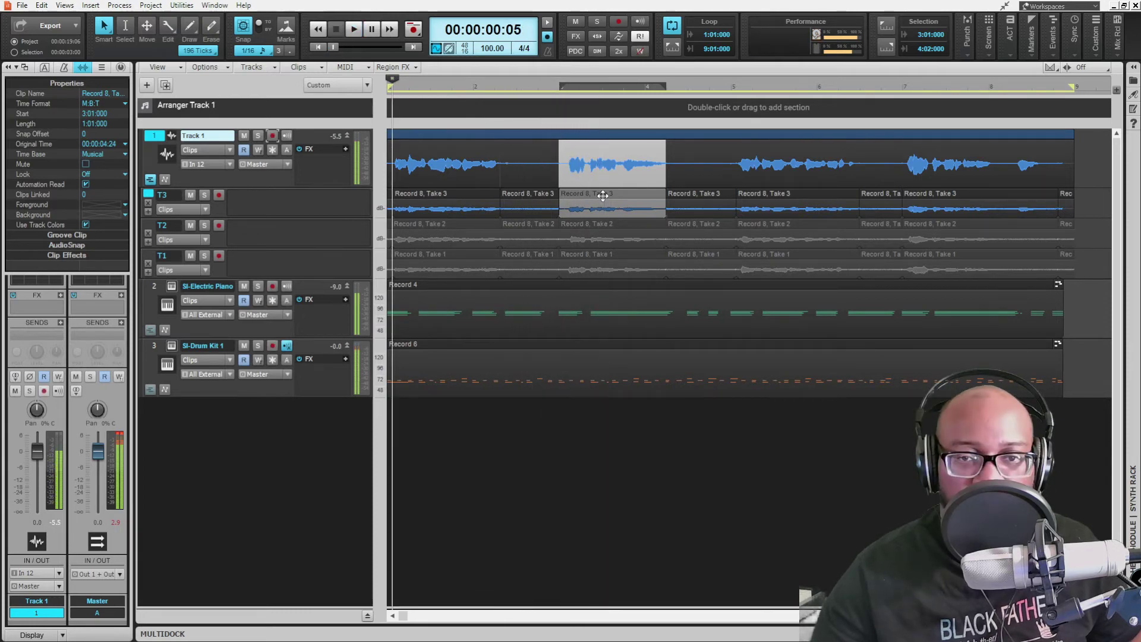
key("ctrl+shift+l")
key("space")
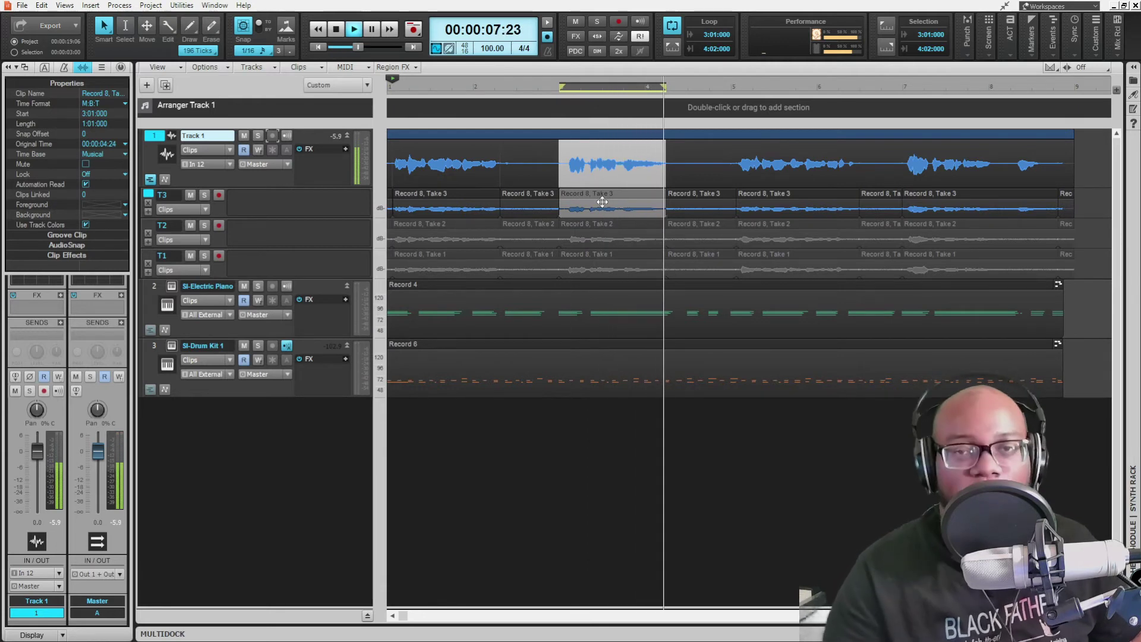
Compare Takes 2 and 1 of the looping second phrase, promote Take 2 to the Track 1 comp, and stop playback.
key("Down")
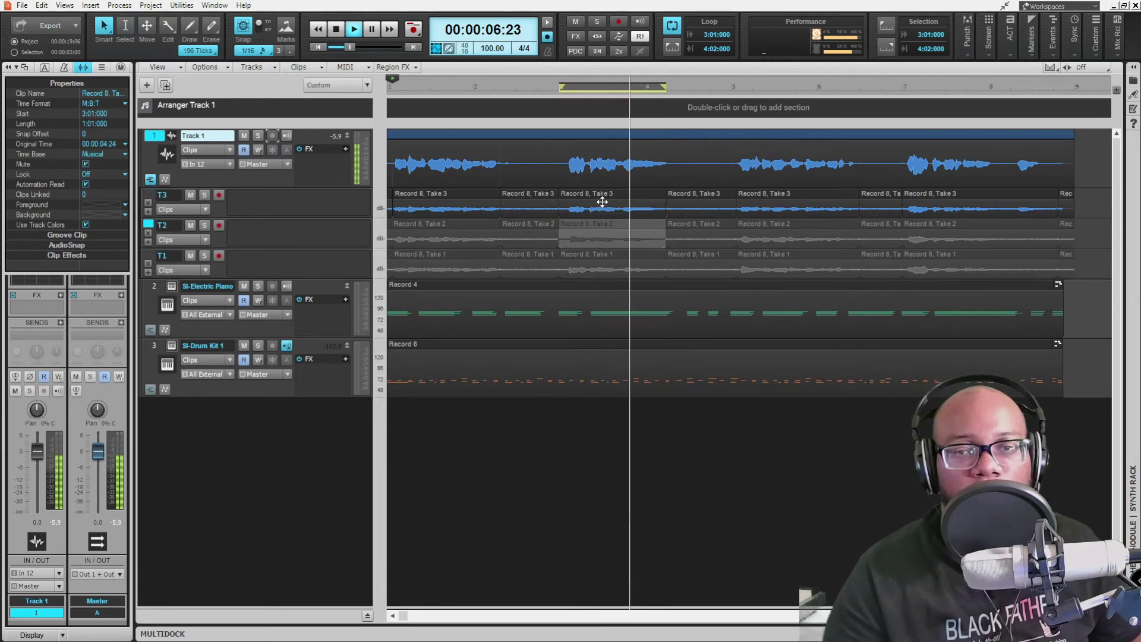
key("Down")
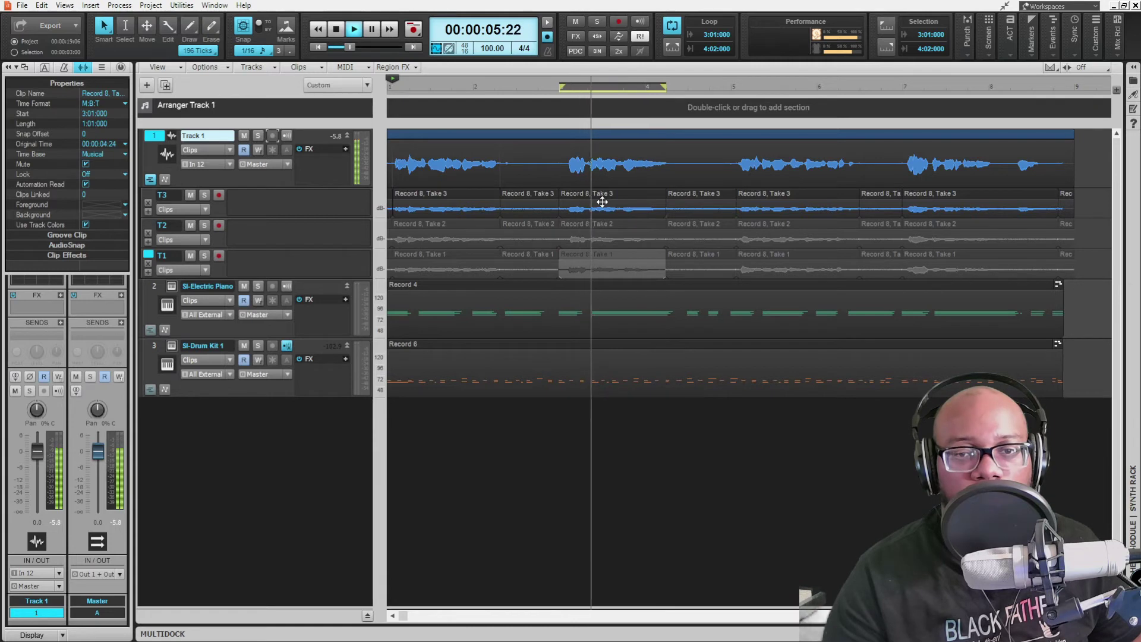
key("Up")
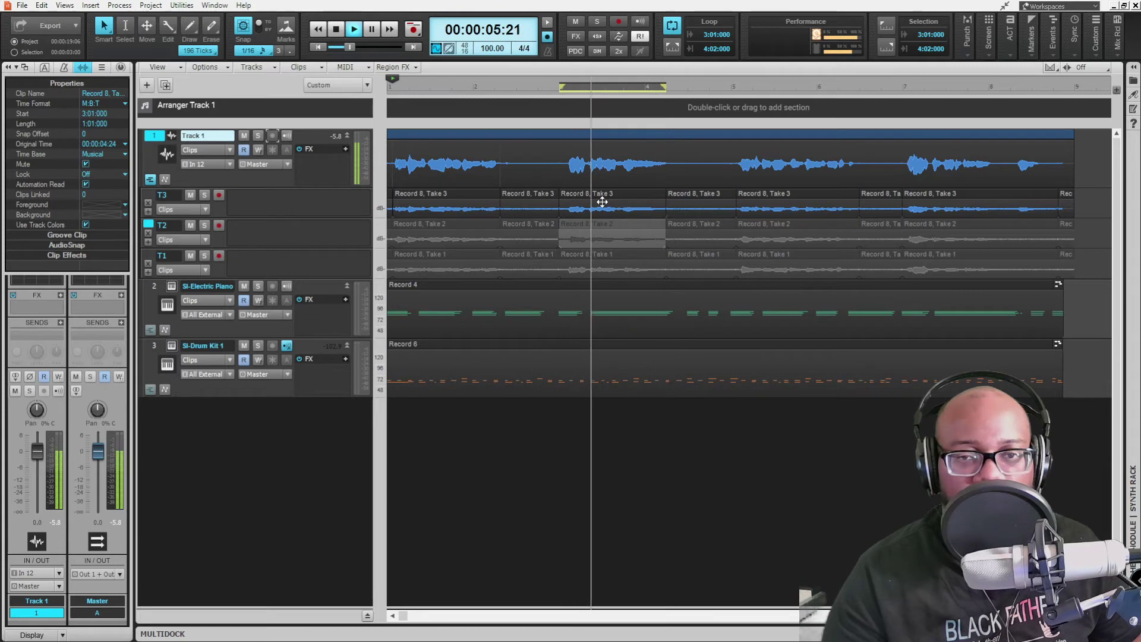
key("Return")
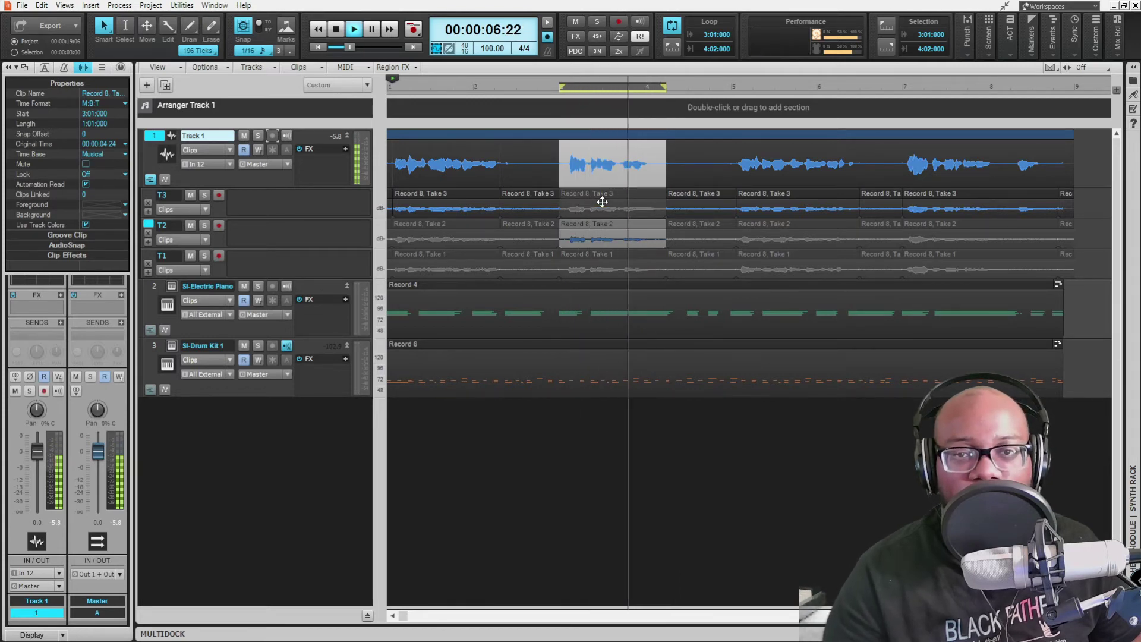
key("w")
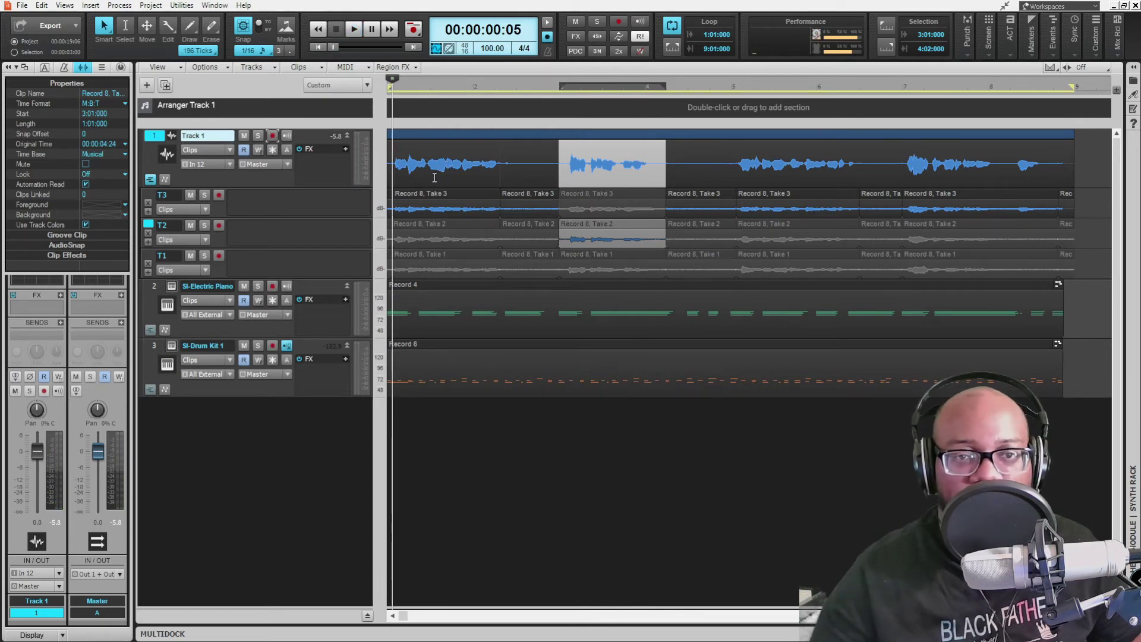
Loop the third vocal phrase in isolation and compare Takes 3, 2 and 1, finishing on Take 3.
left_click(785, 200)
key("space")
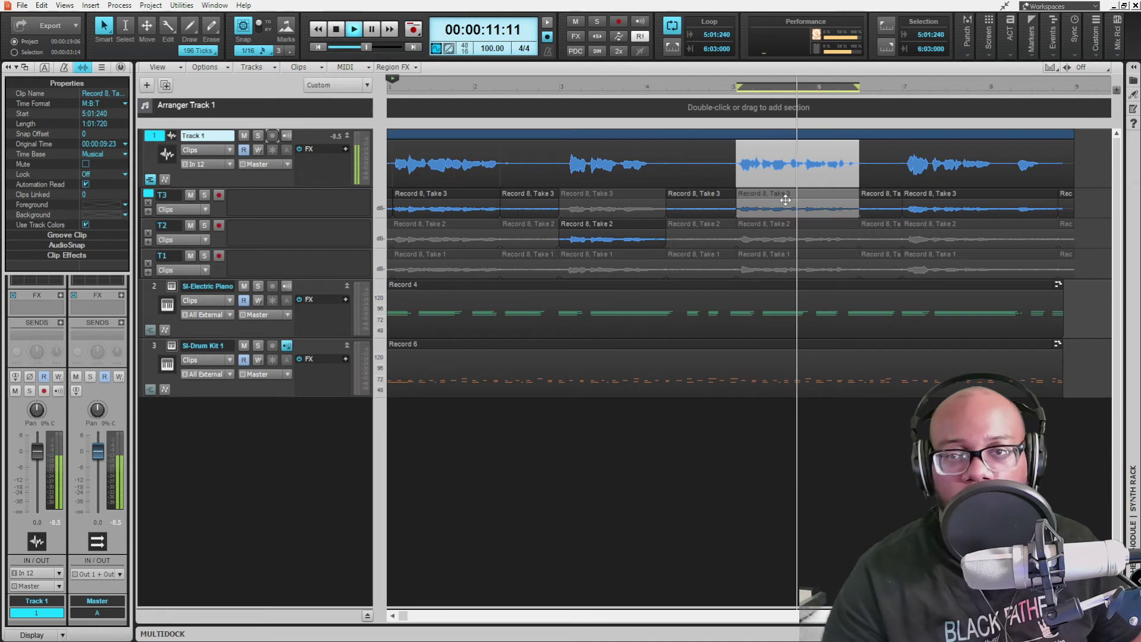
key("Down")
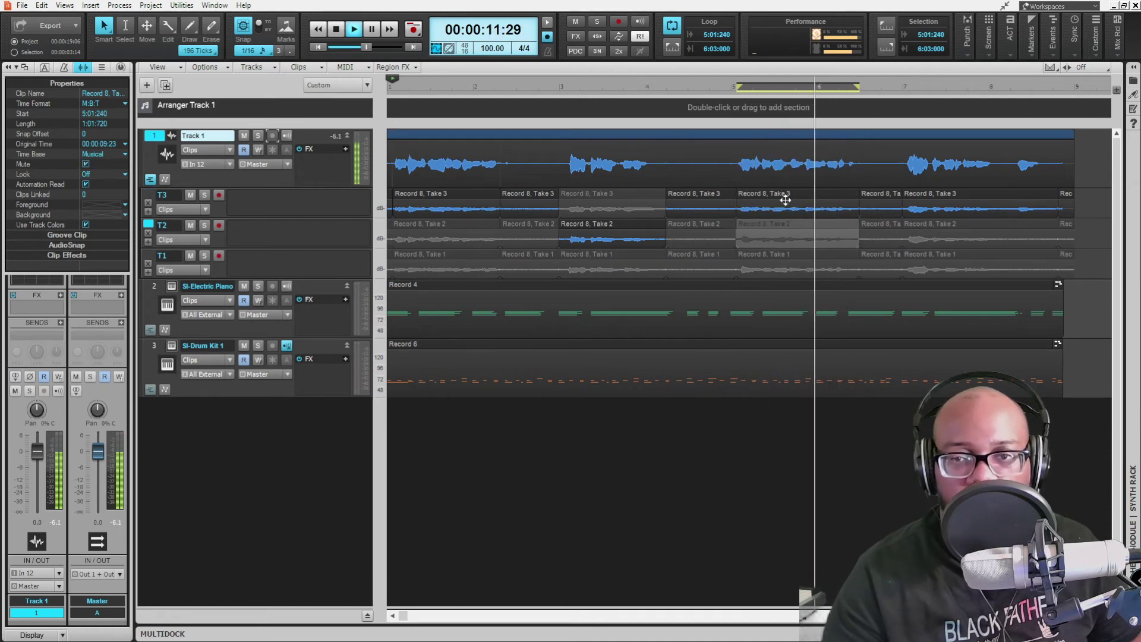
key("Down")
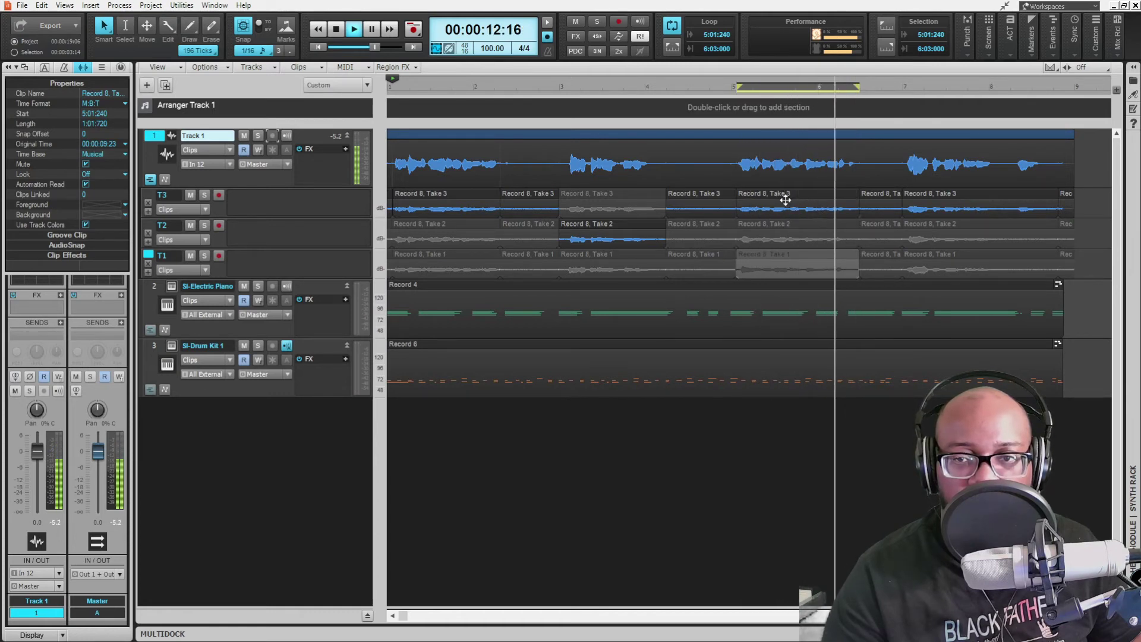
key("Up")
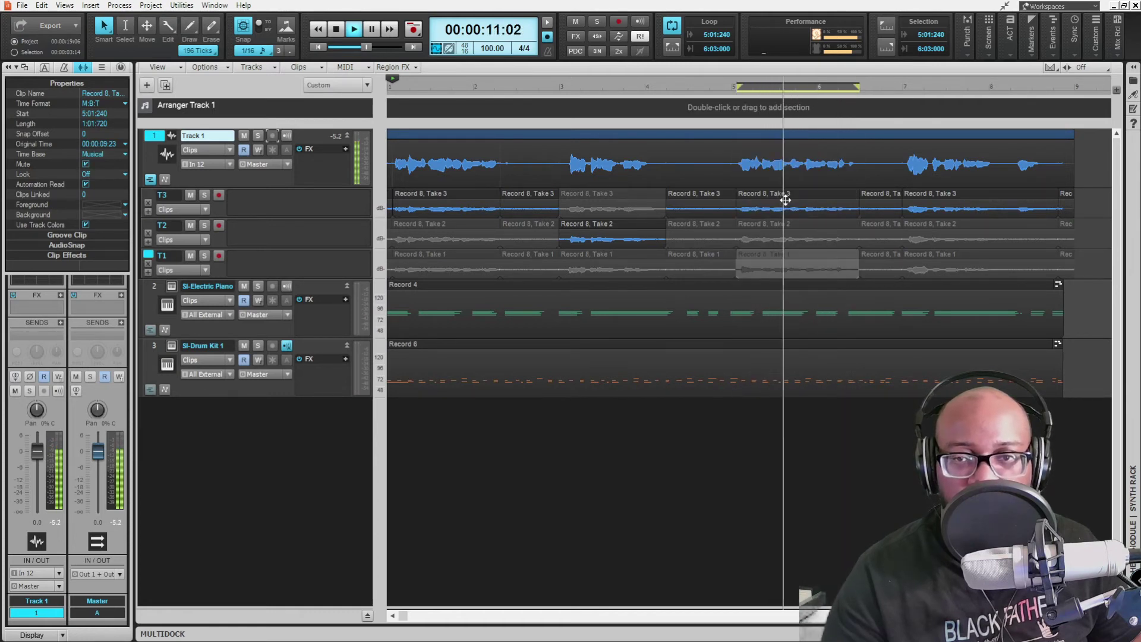
key("Up")
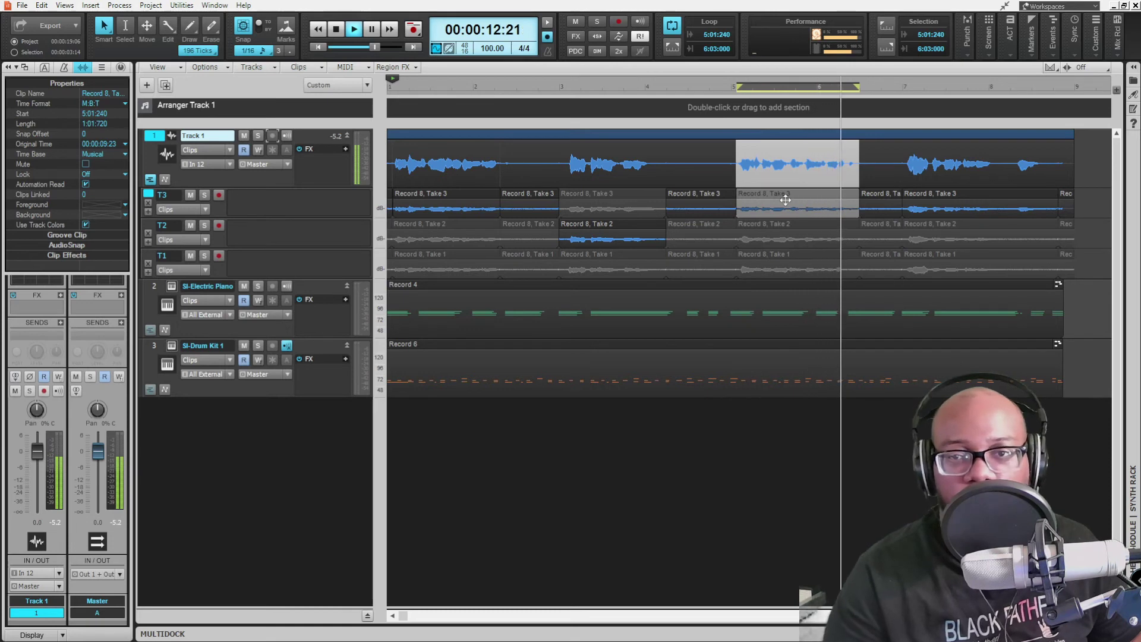
Loop the fourth vocal phrase in isolation, compare its three takes, and promote Take 2 to the Track 1 comp.
left_click(936, 208)
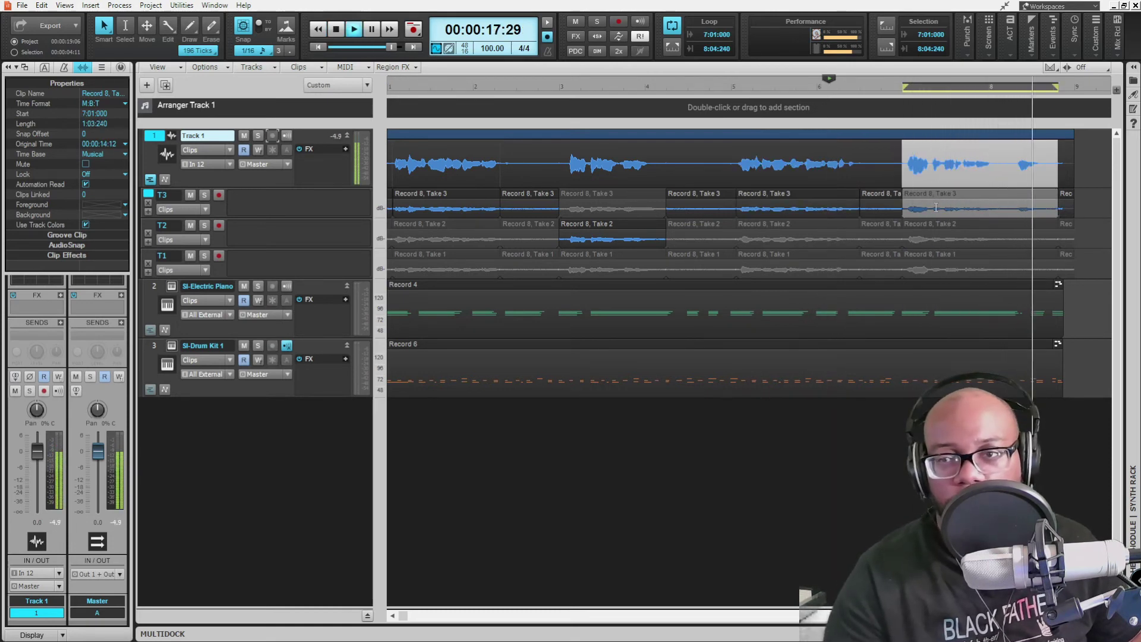
key("Down")
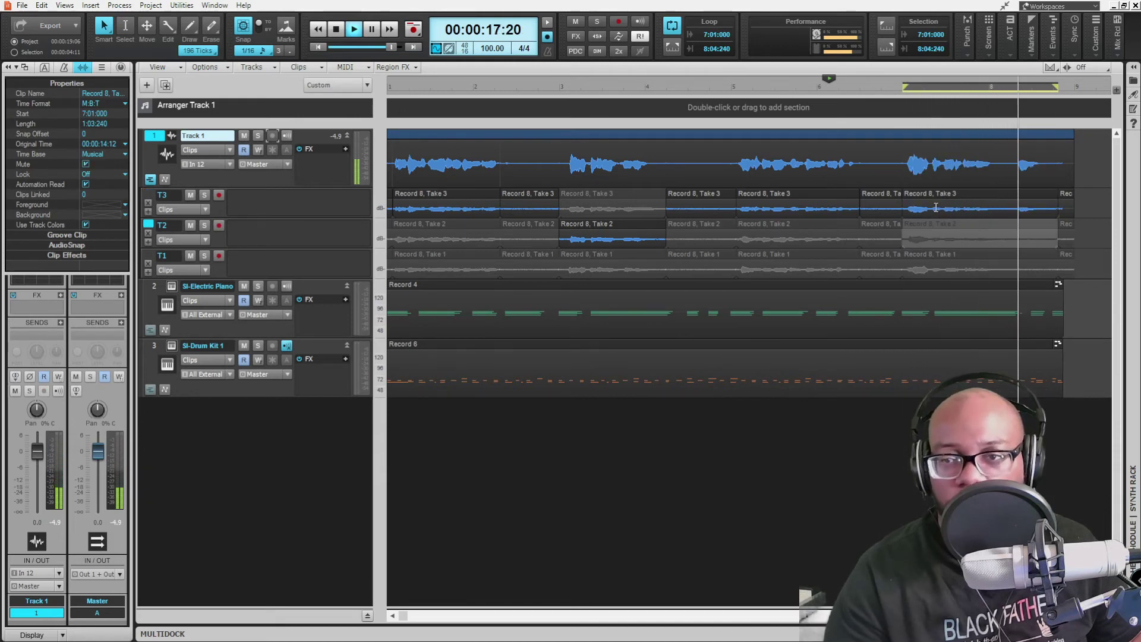
key("Down")
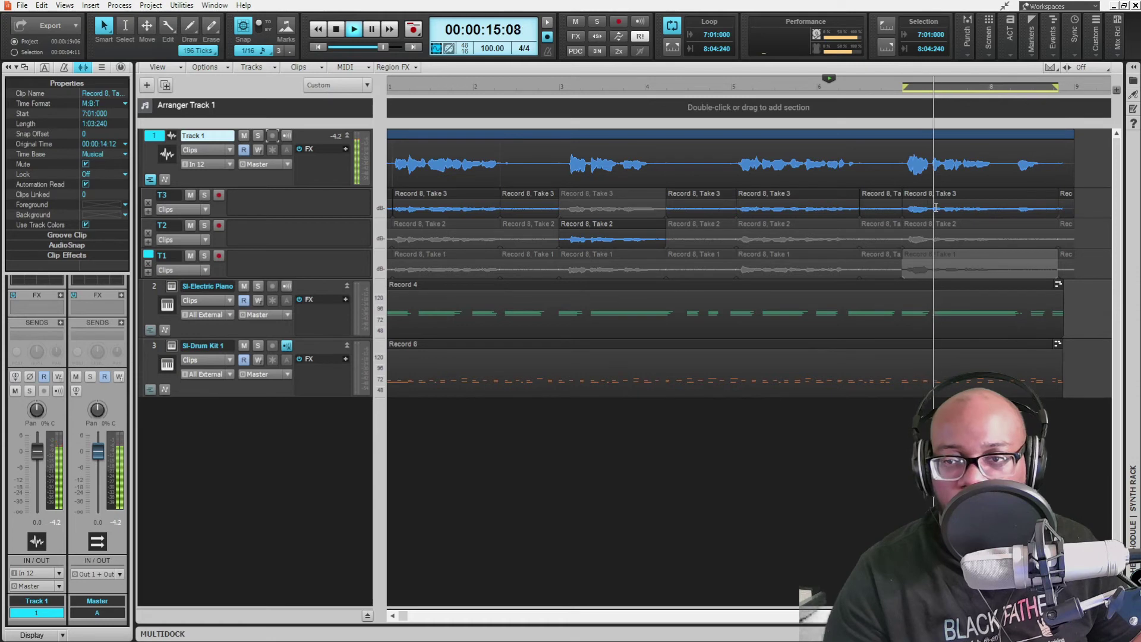
key("Up")
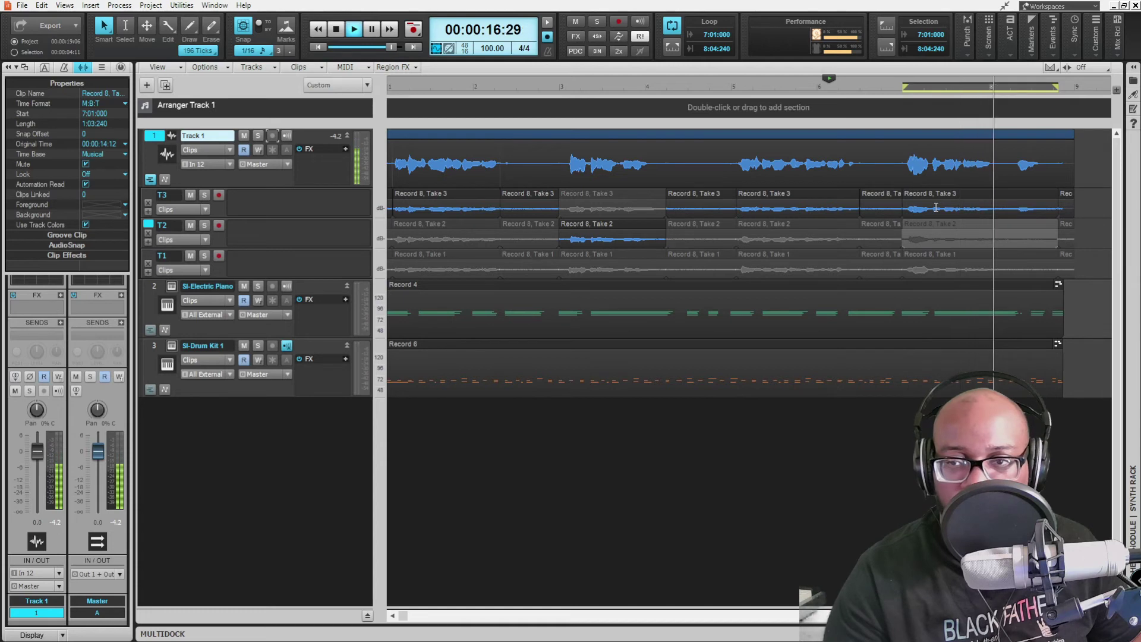
key("Up")
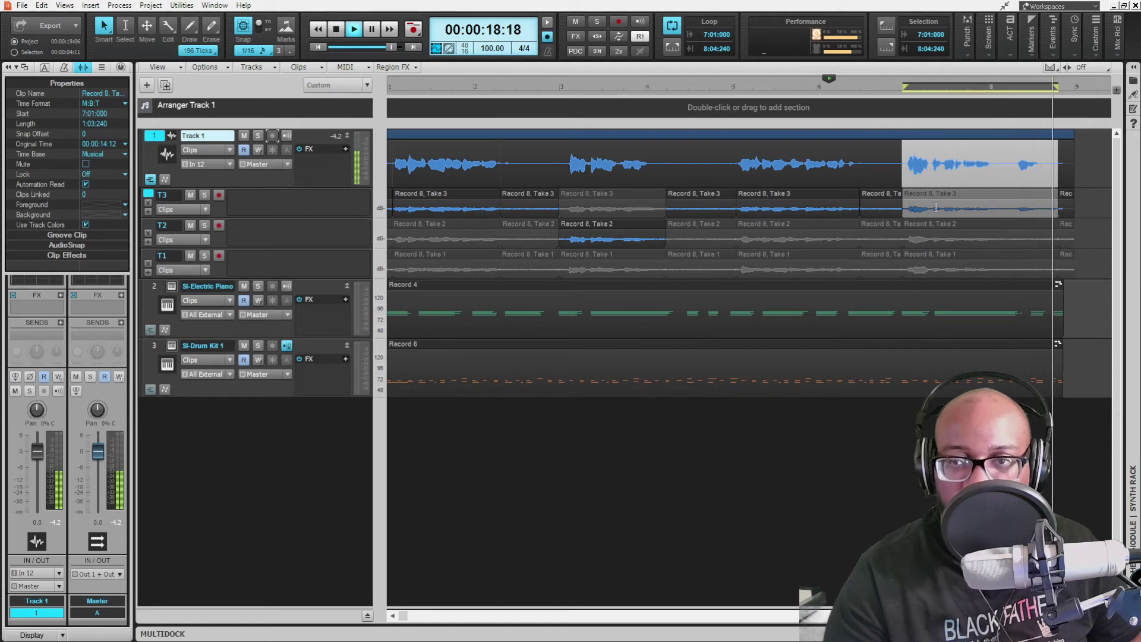
key("Down")
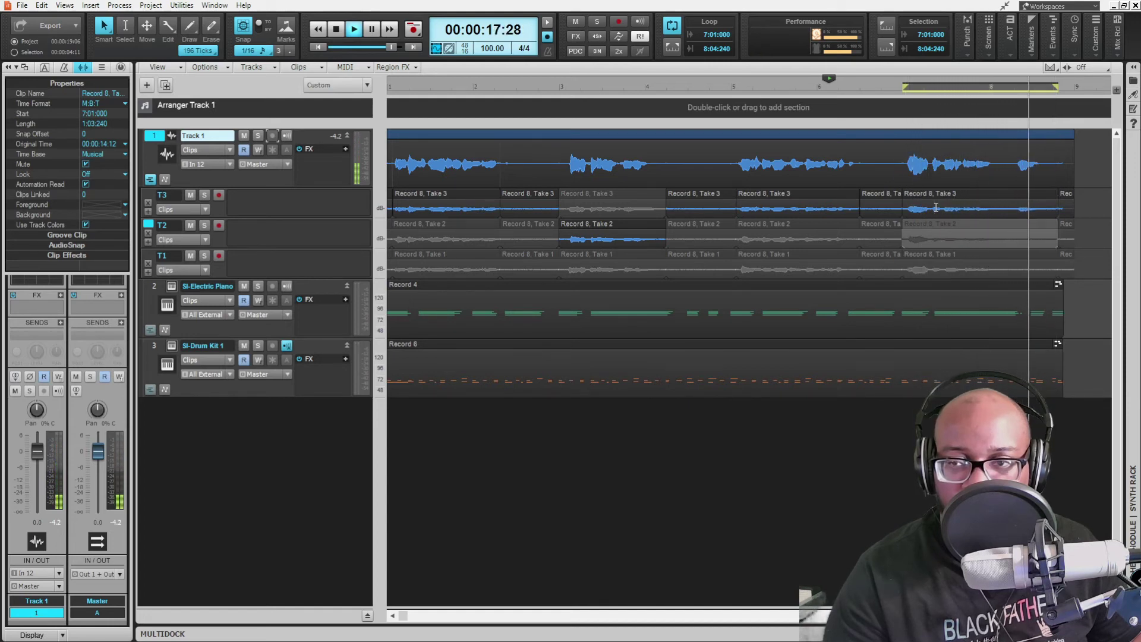
key("Return")
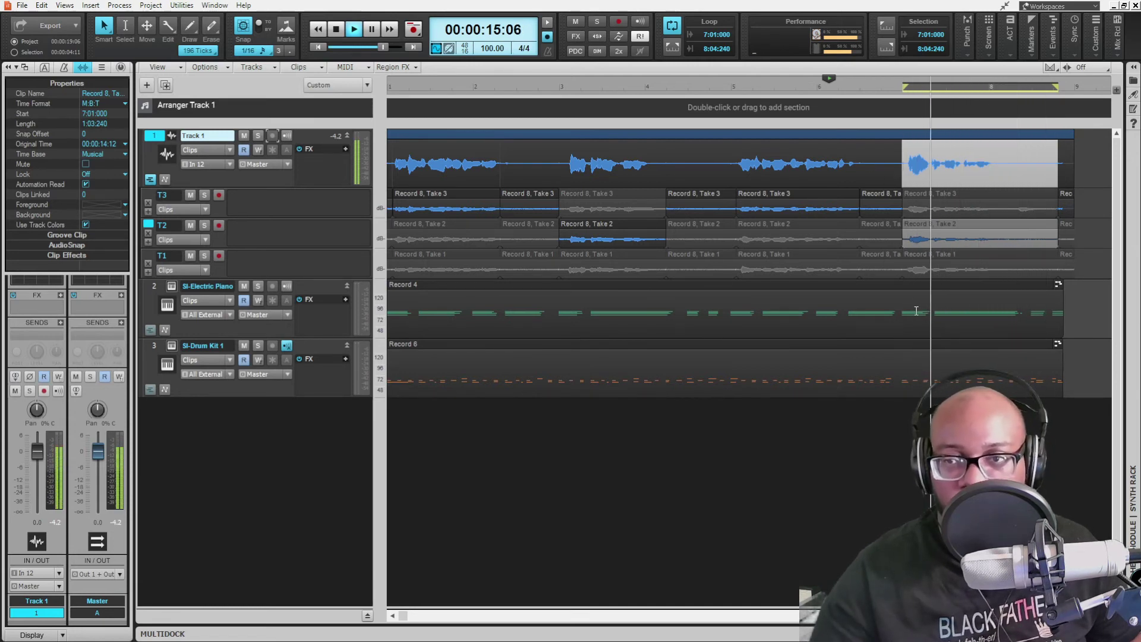
Stop the isolated loop and play the whole project from the beginning to check the comped vocal.
key("space")
left_click(320, 47)
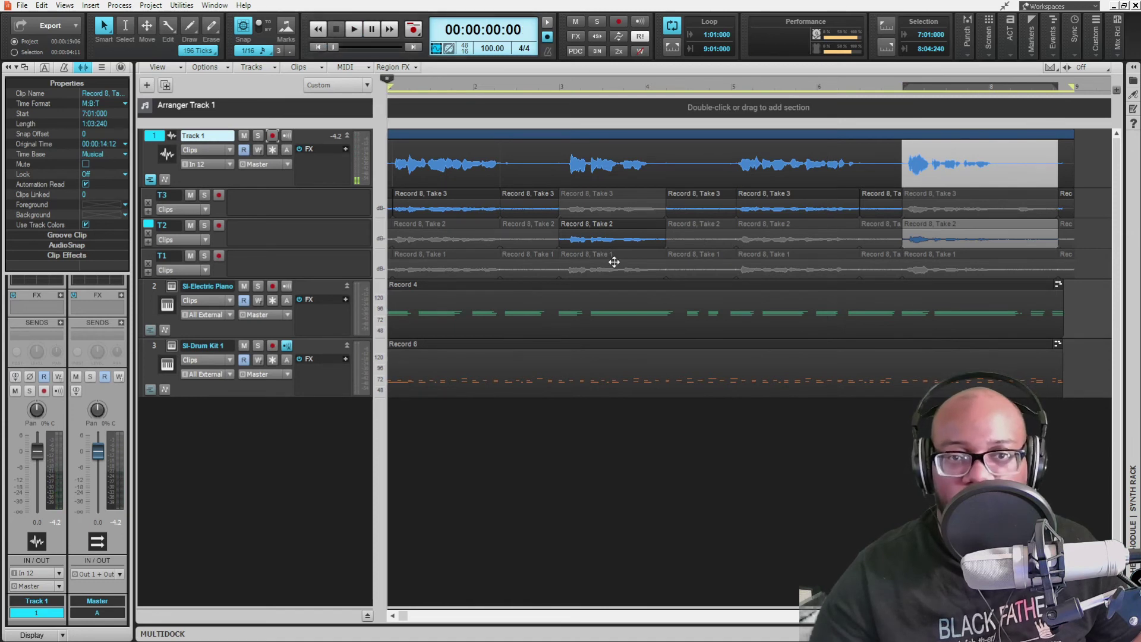
key("space")
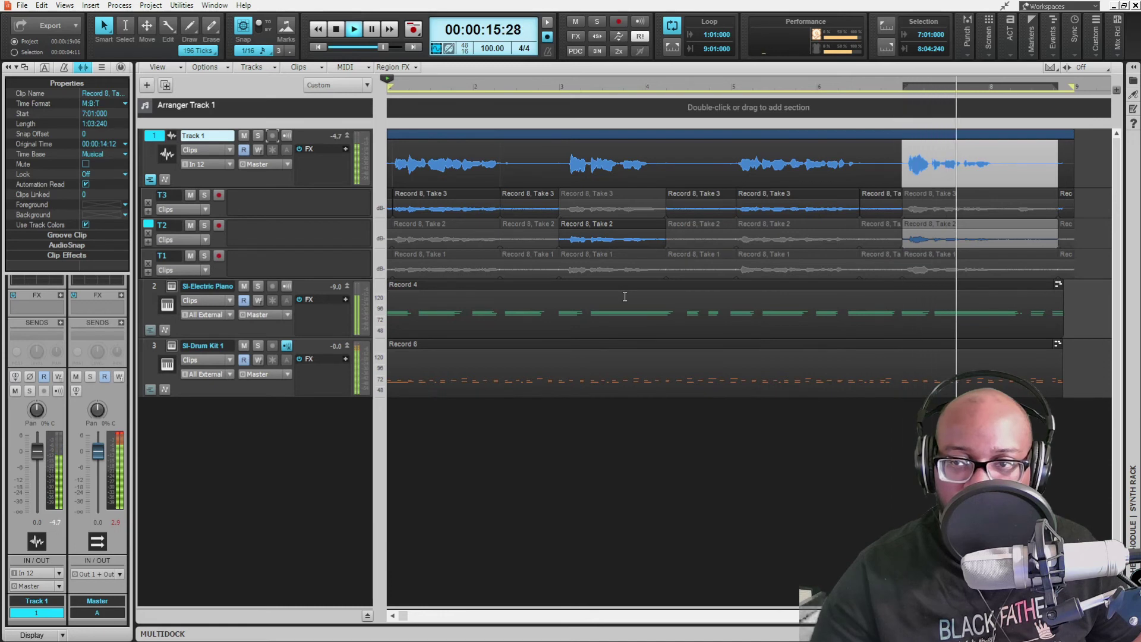
key("space")
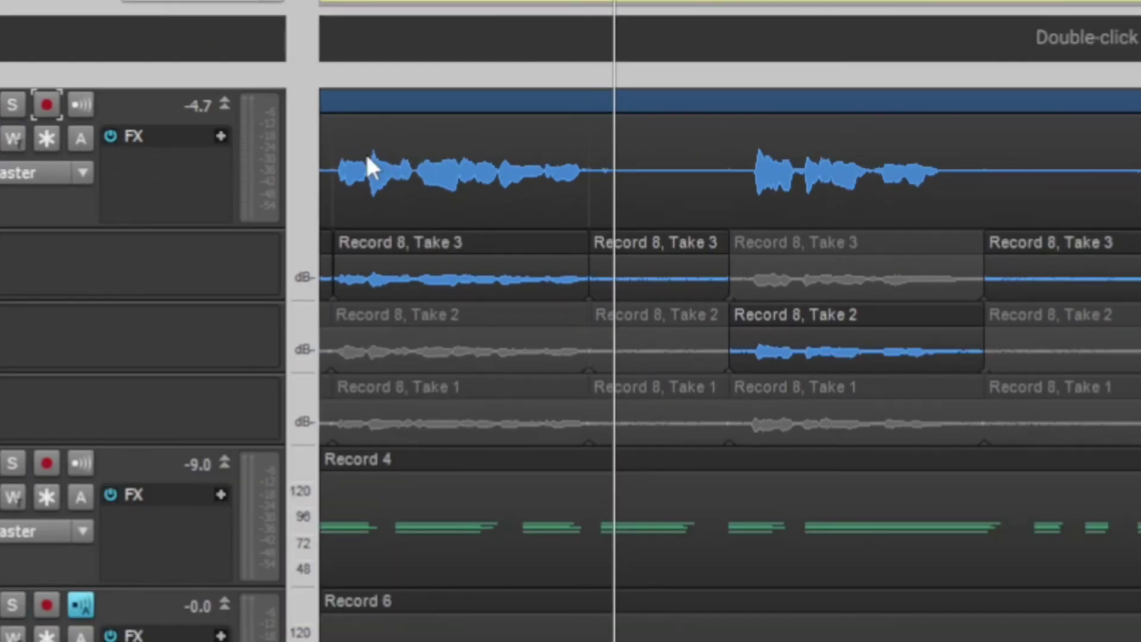
Flatten the Track 1 comp into a single clip and hide the track's take lanes.
right_click(366, 155)
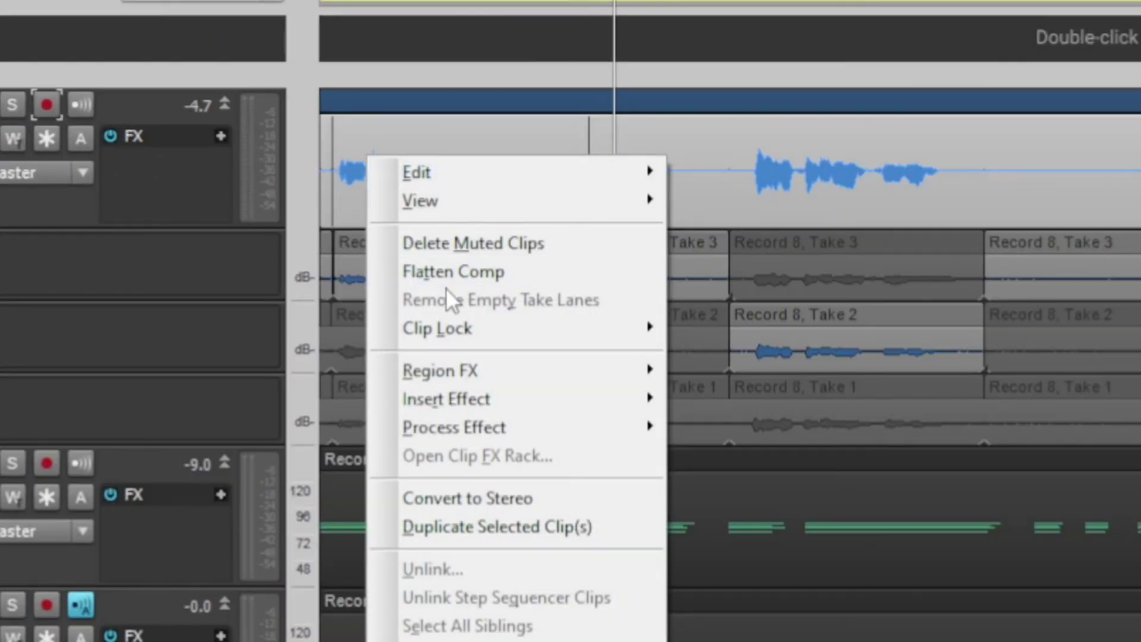
left_click(480, 271)
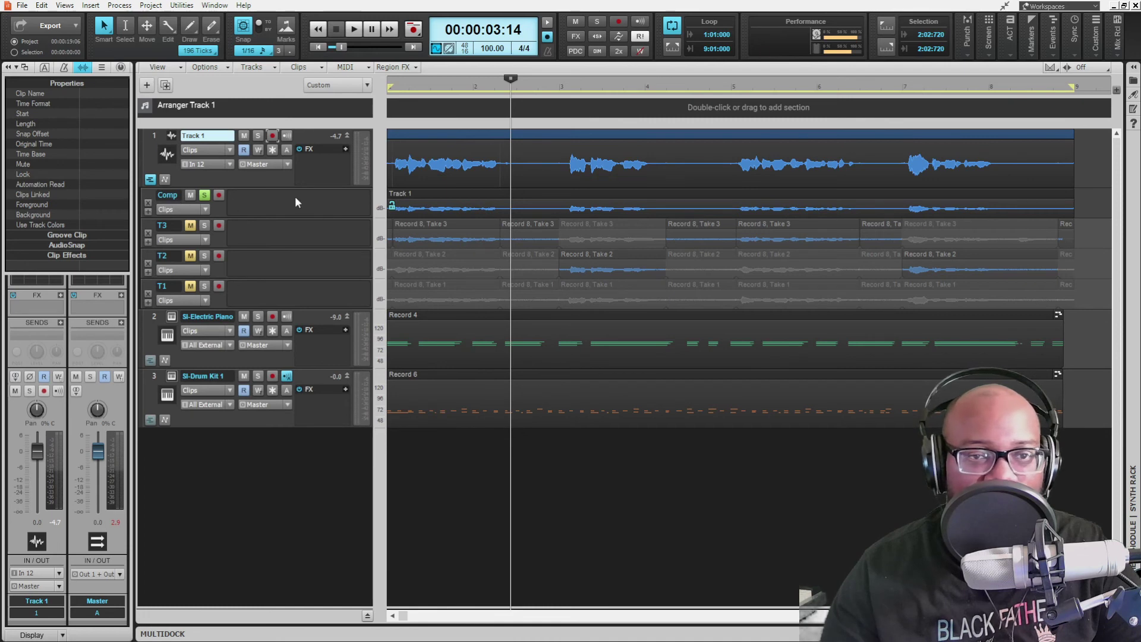
left_click(347, 136)
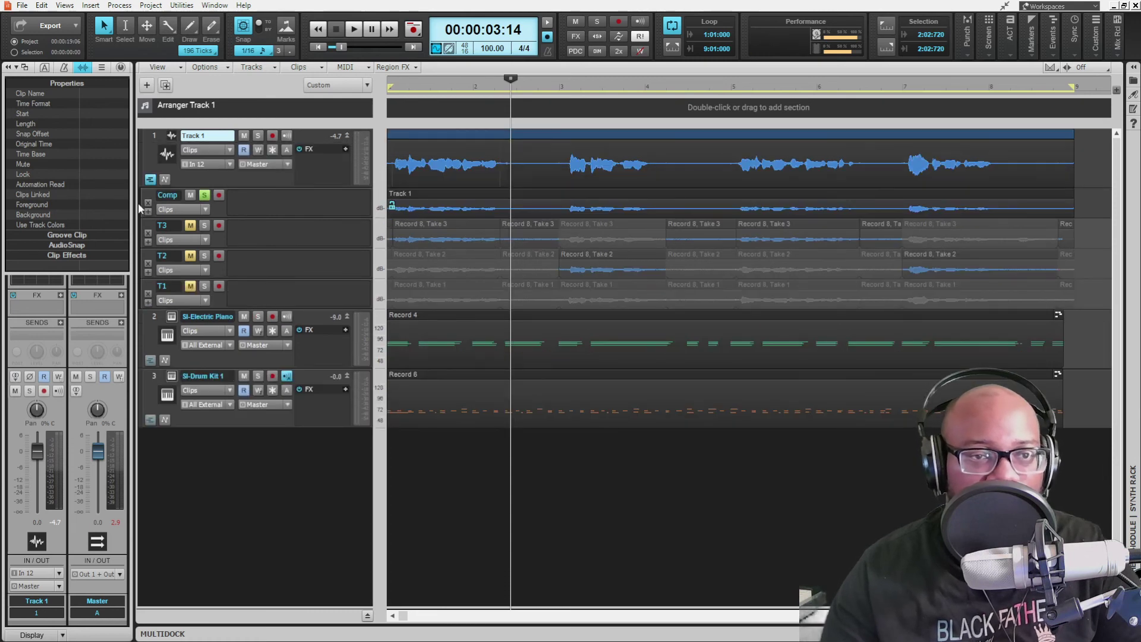
left_click(150, 179)
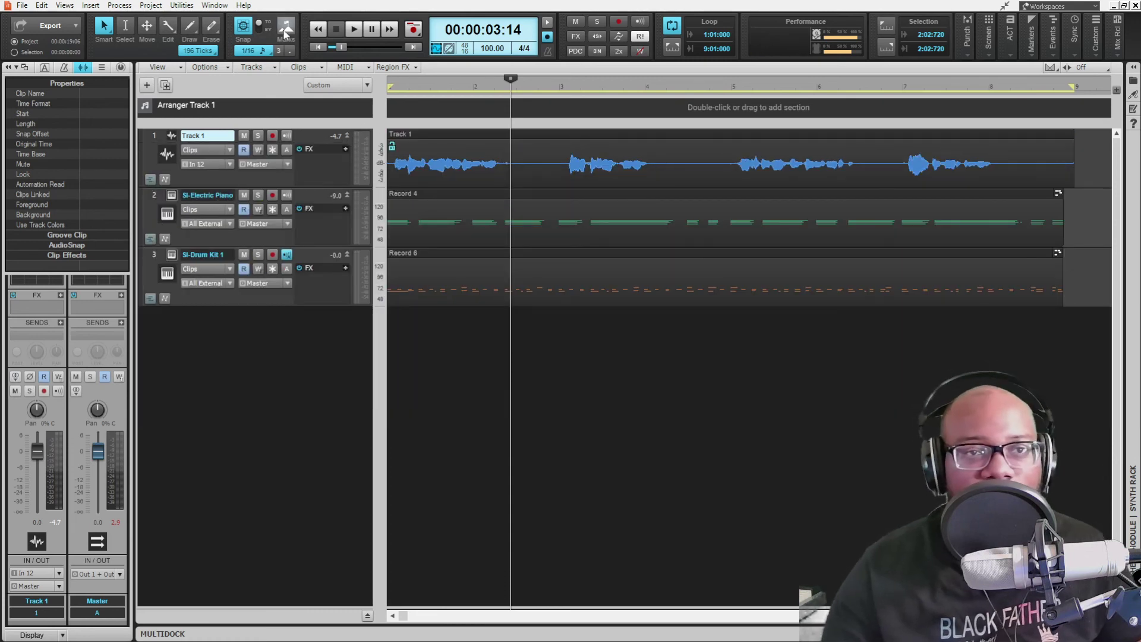
Play the project from the beginning to hear the flattened vocal with the electric piano and drums.
left_click(316, 46)
key("space")
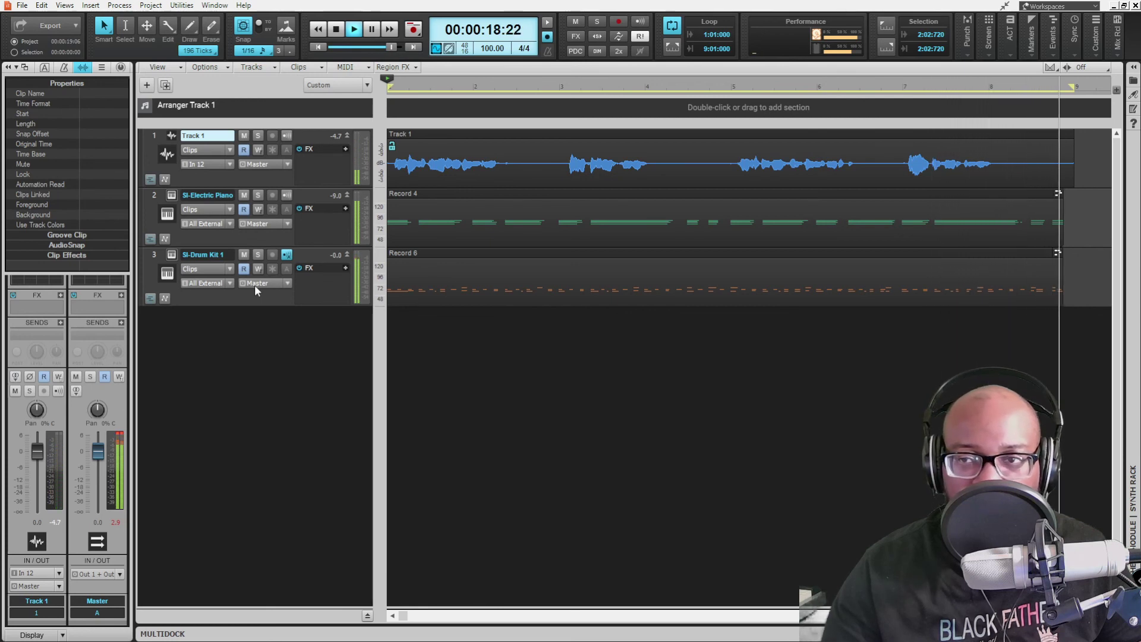
key("space")
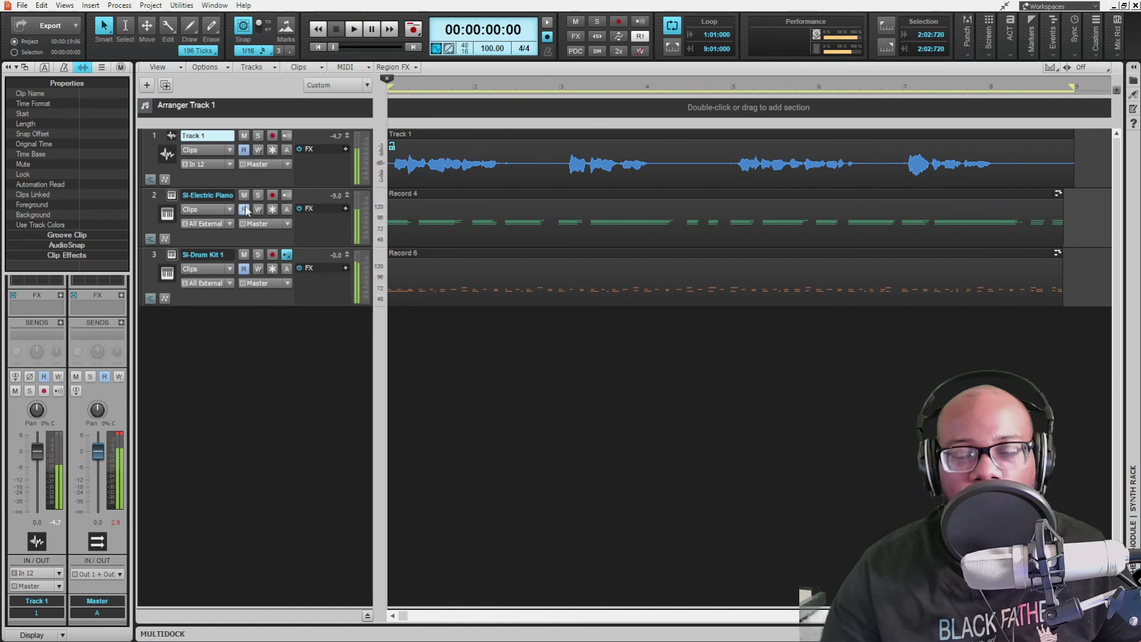